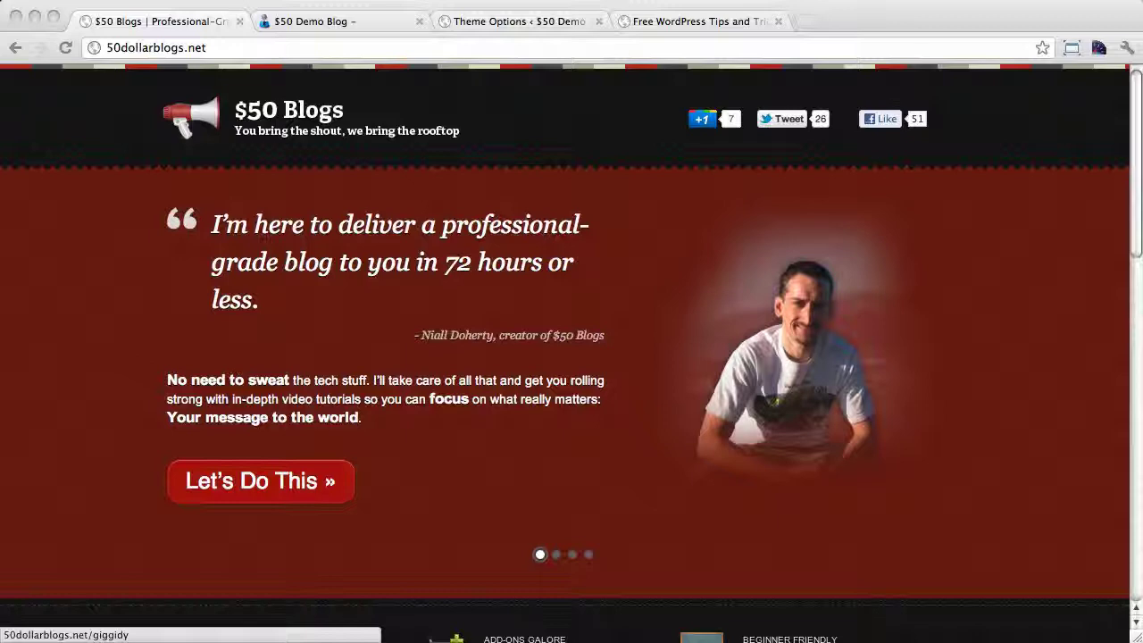
Step: Show the $50 Demo Blog's Delicate home page in Chrome, scrolled back to the top
{"action": "left_click", "coordinate": [133, 273]}
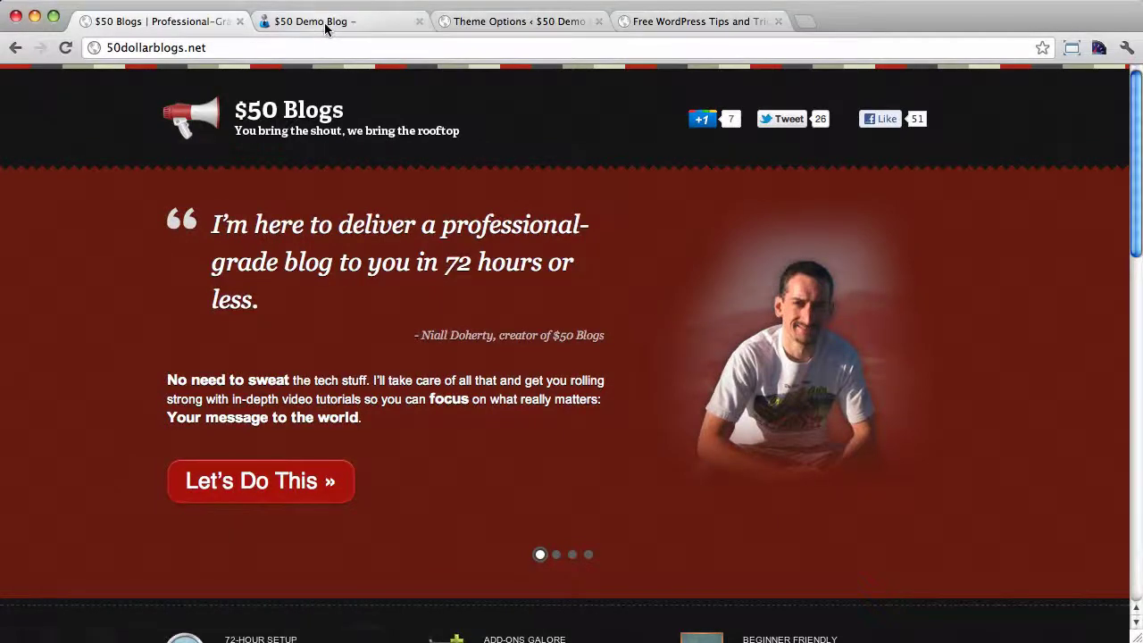
{"action": "left_click", "coordinate": [325, 29]}
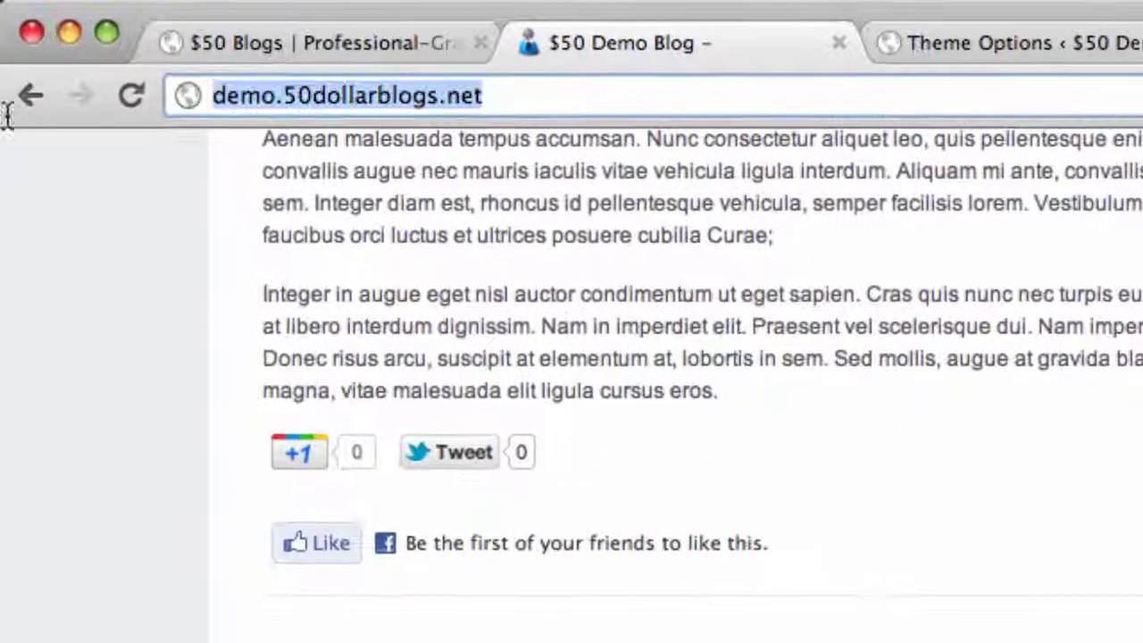
{"action": "scroll", "coordinate": [140, 375], "scroll_direction": "up", "scroll_amount": 10}
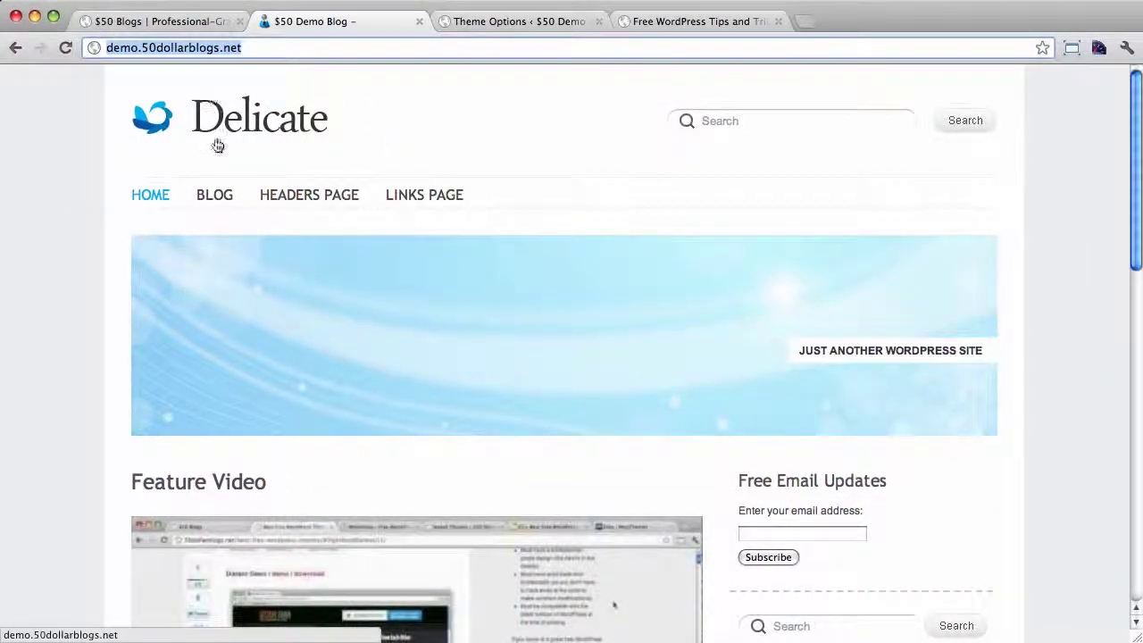
{"action": "scroll", "coordinate": [218, 146], "scroll_direction": "down", "scroll_amount": 3}
{"action": "scroll", "coordinate": [218, 146], "scroll_direction": "down", "scroll_amount": 3}
{"action": "scroll", "coordinate": [218, 146], "scroll_direction": "down", "scroll_amount": 5}
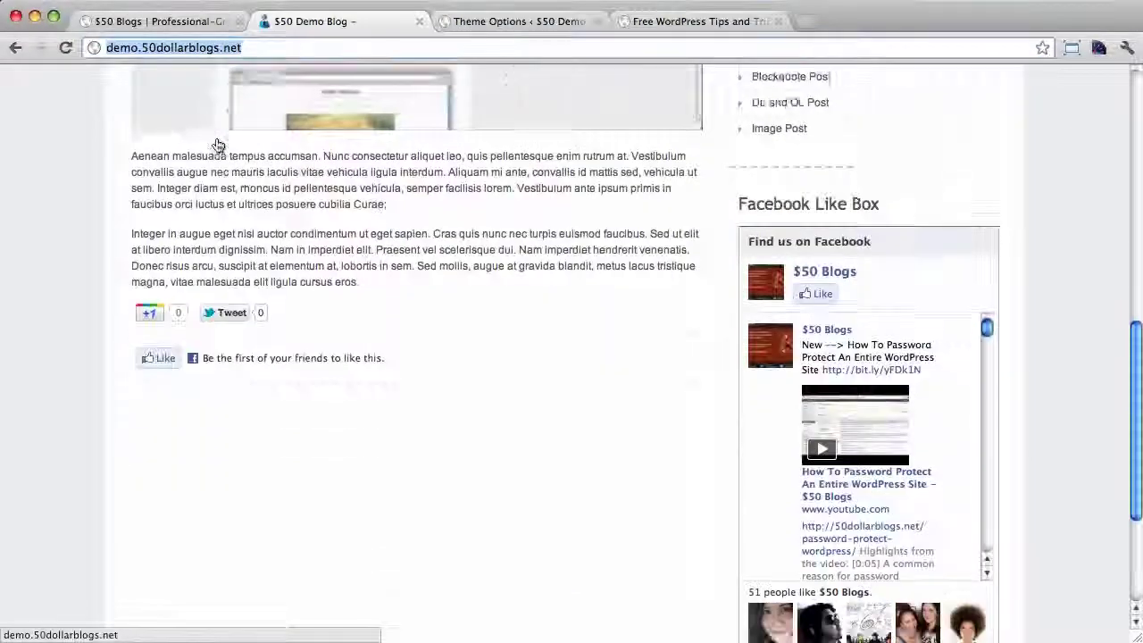
{"action": "scroll", "coordinate": [217, 145], "scroll_direction": "down", "scroll_amount": 3}
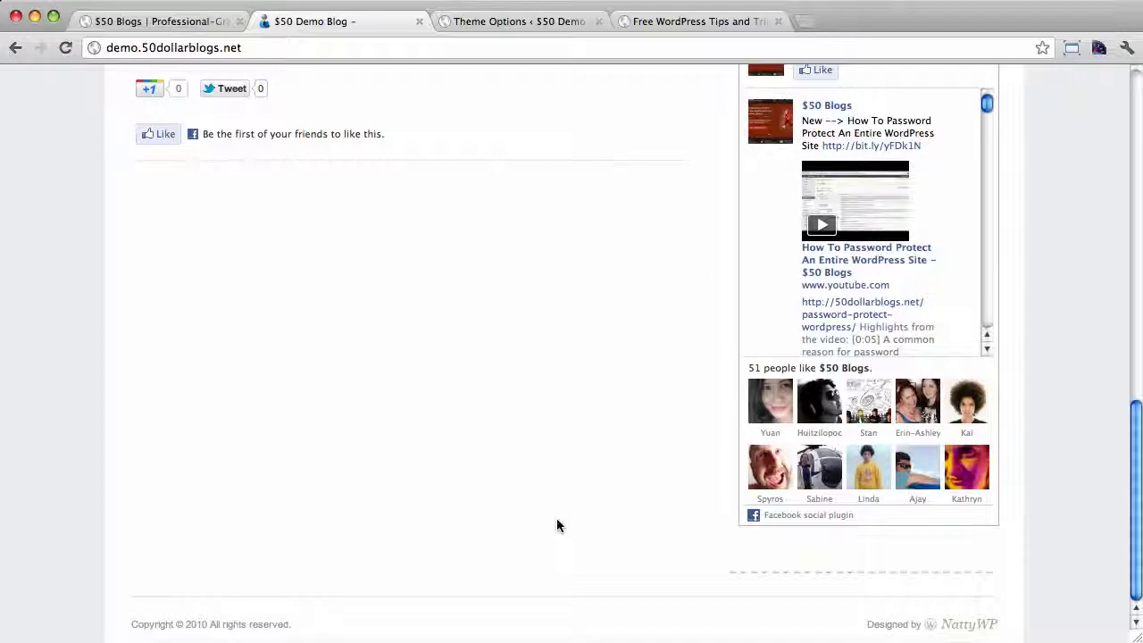
{"action": "scroll", "coordinate": [556, 525], "scroll_direction": "up", "scroll_amount": 1}
{"action": "scroll", "coordinate": [557, 525], "scroll_direction": "up", "scroll_amount": 7}
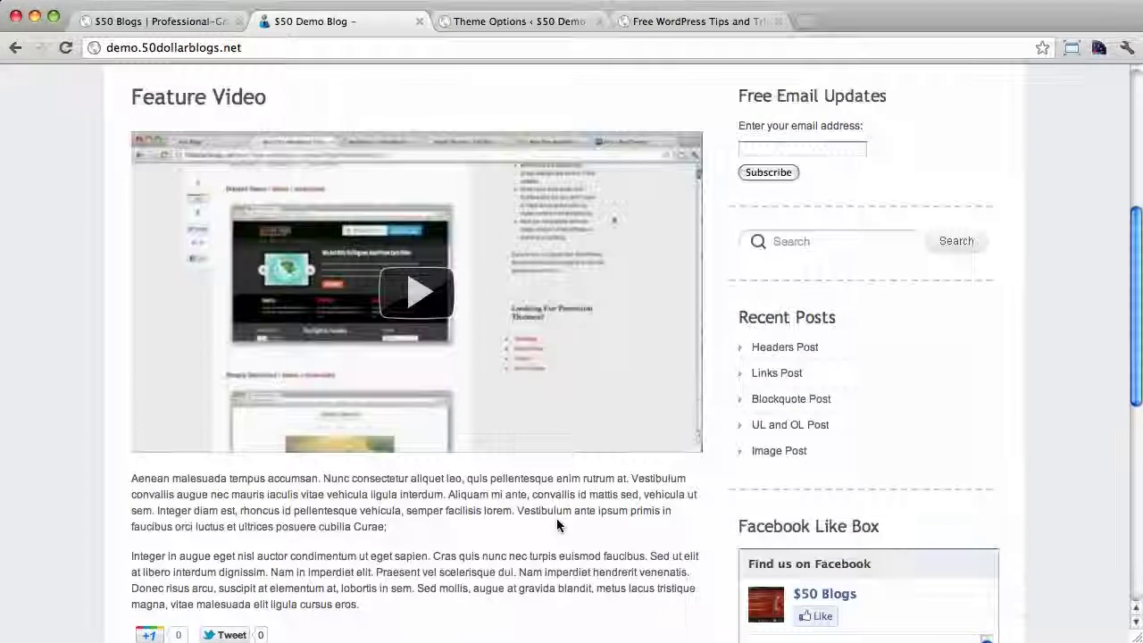
{"action": "scroll", "coordinate": [556, 525], "scroll_direction": "up", "scroll_amount": 4}
{"action": "scroll", "coordinate": [556, 525], "scroll_direction": "up", "scroll_amount": 2}
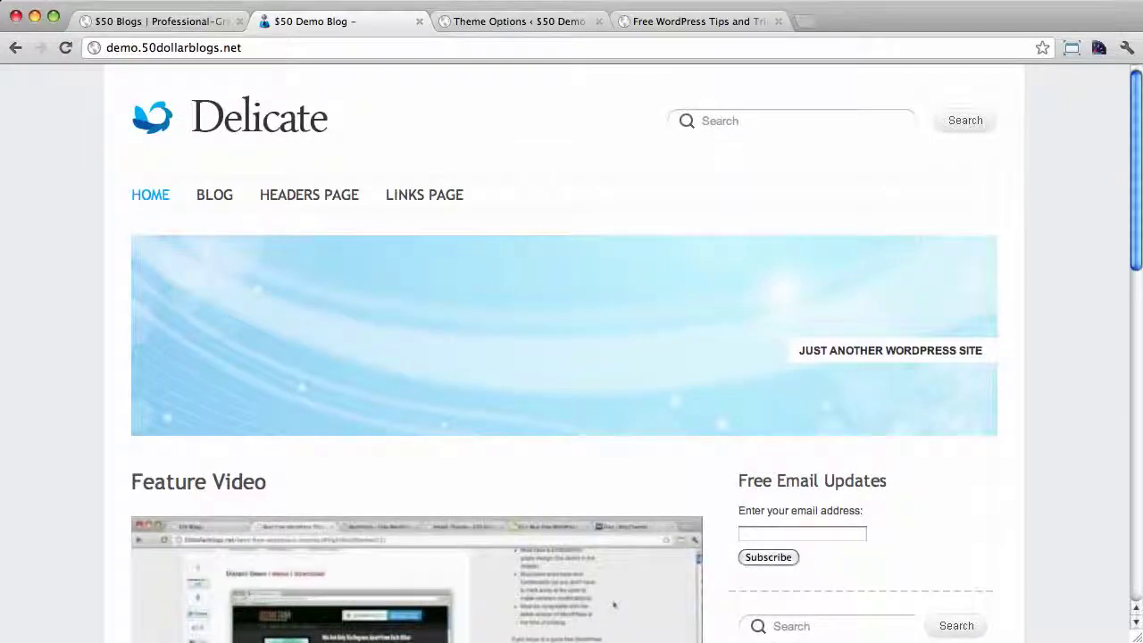
Step: Go to the WordPress admin tab and open Appearance > Theme Options for Delicate
{"action": "left_click", "coordinate": [475, 23]}
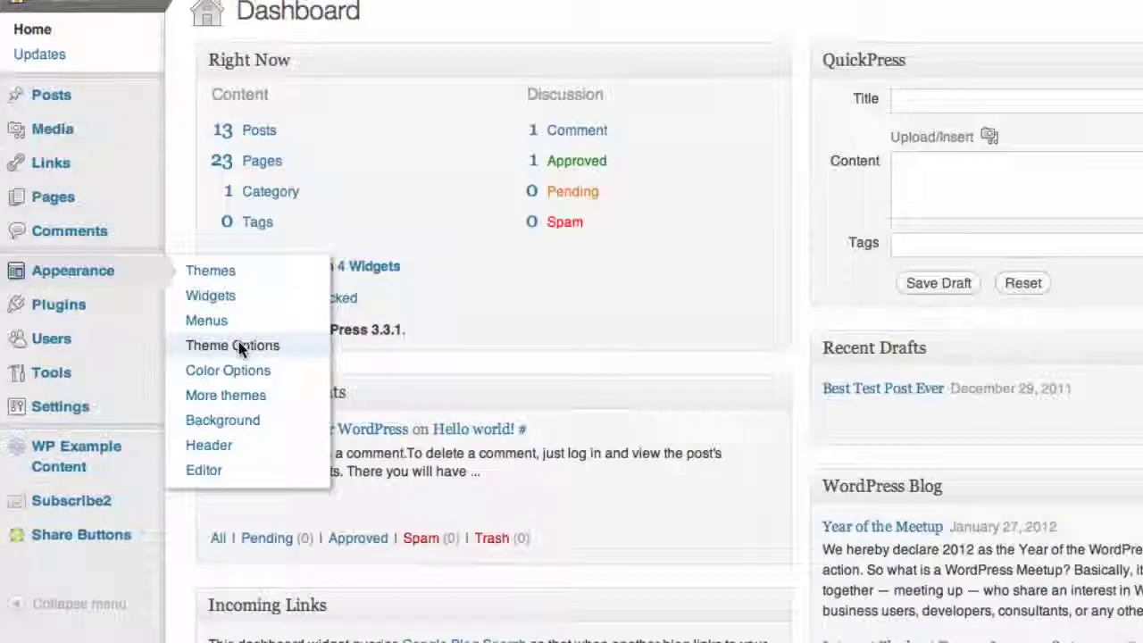
{"action": "left_click", "coordinate": [239, 345]}
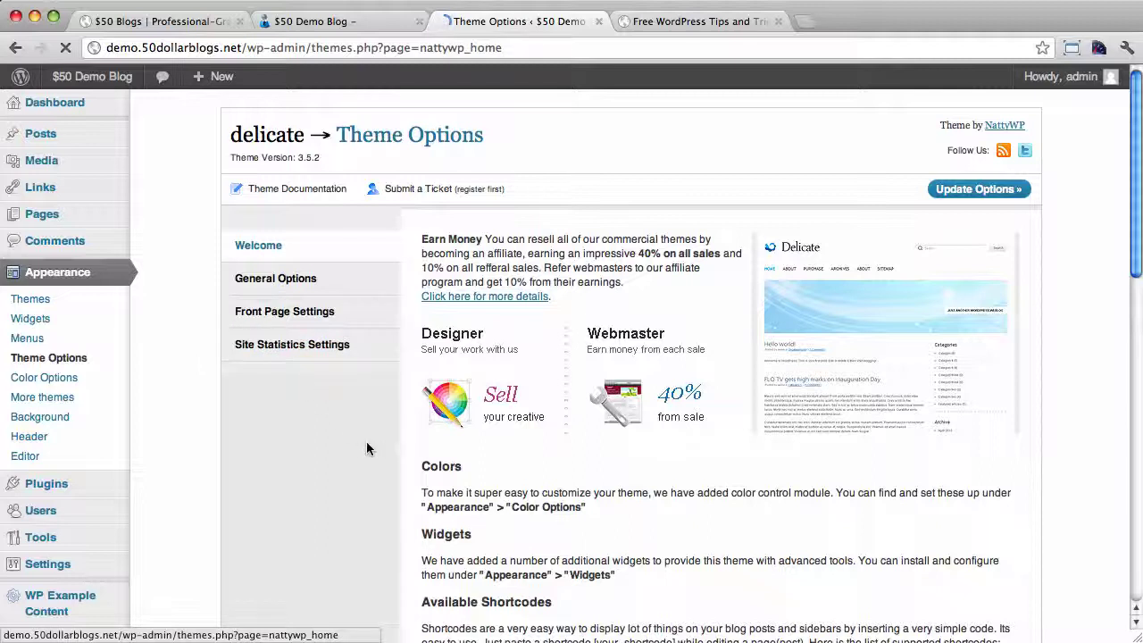
Step: Leave the Theme Options page and bring FileZilla to the front
{"action": "scroll", "coordinate": [370, 450], "scroll_direction": "down", "scroll_amount": 1}
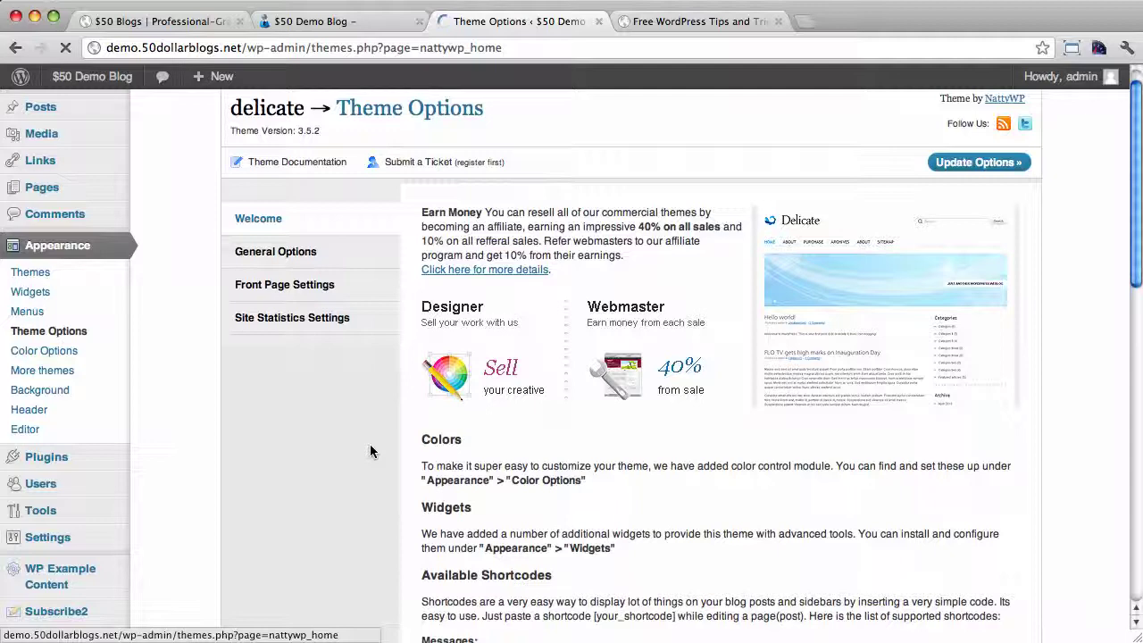
{"action": "key", "text": "super+Tab"}
{"action": "key", "text": "super+Tab"}
{"action": "key", "text": "super+Tab"}
{"action": "key", "text": "super+Tab"}
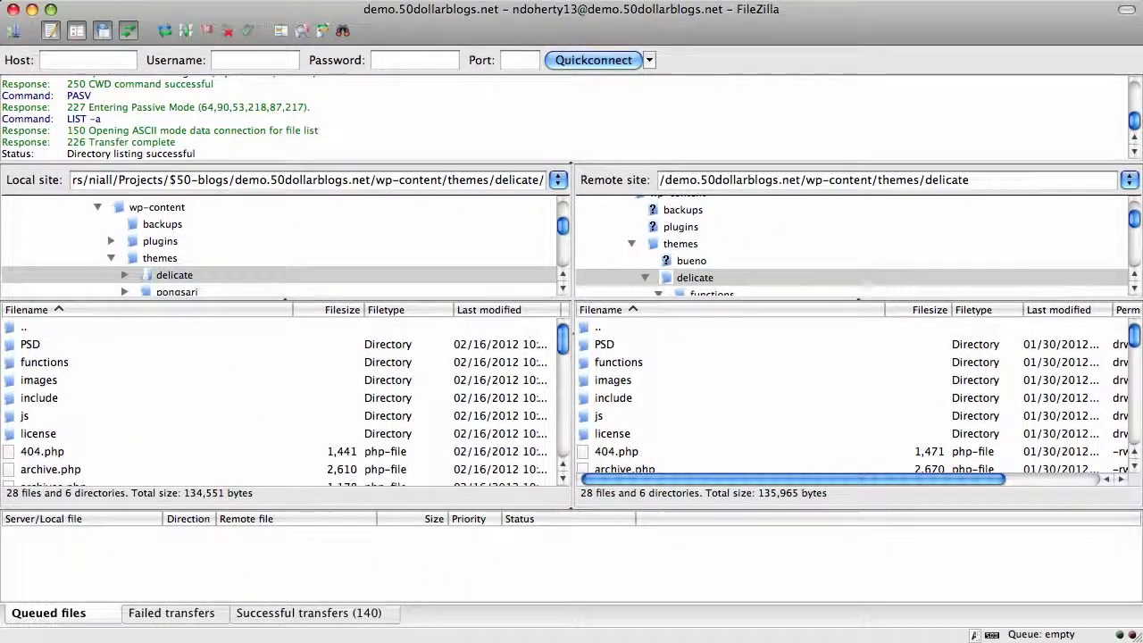
Step: Browse the server's delicate theme folder and scroll its file list down to footer.php
{"action": "left_click", "coordinate": [889, 179]}
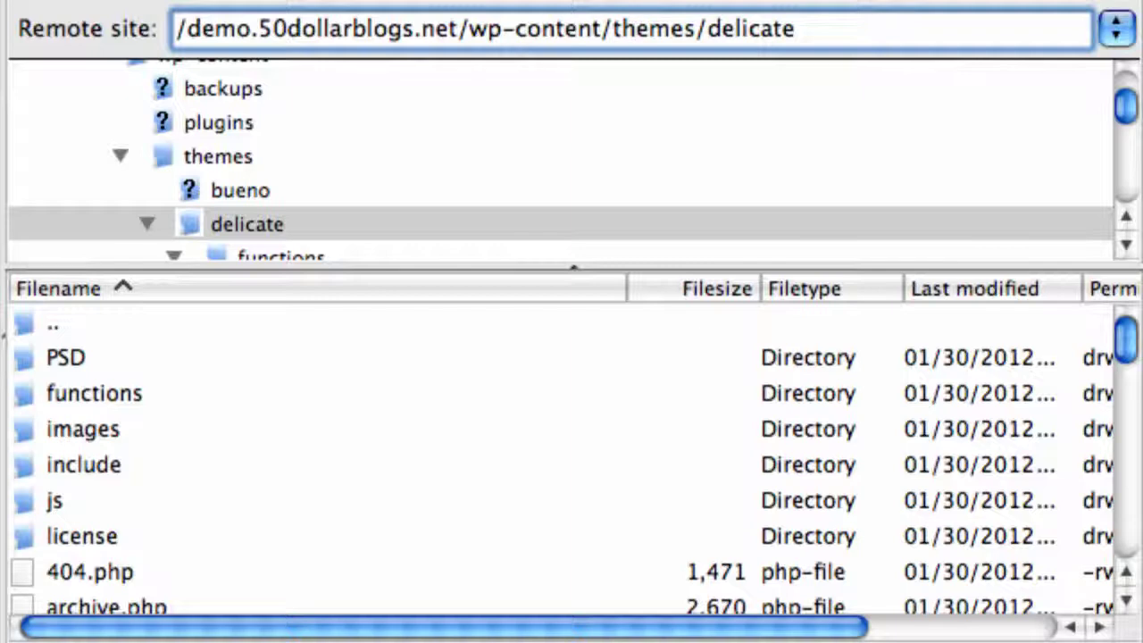
{"action": "double_click", "coordinate": [741, 28]}
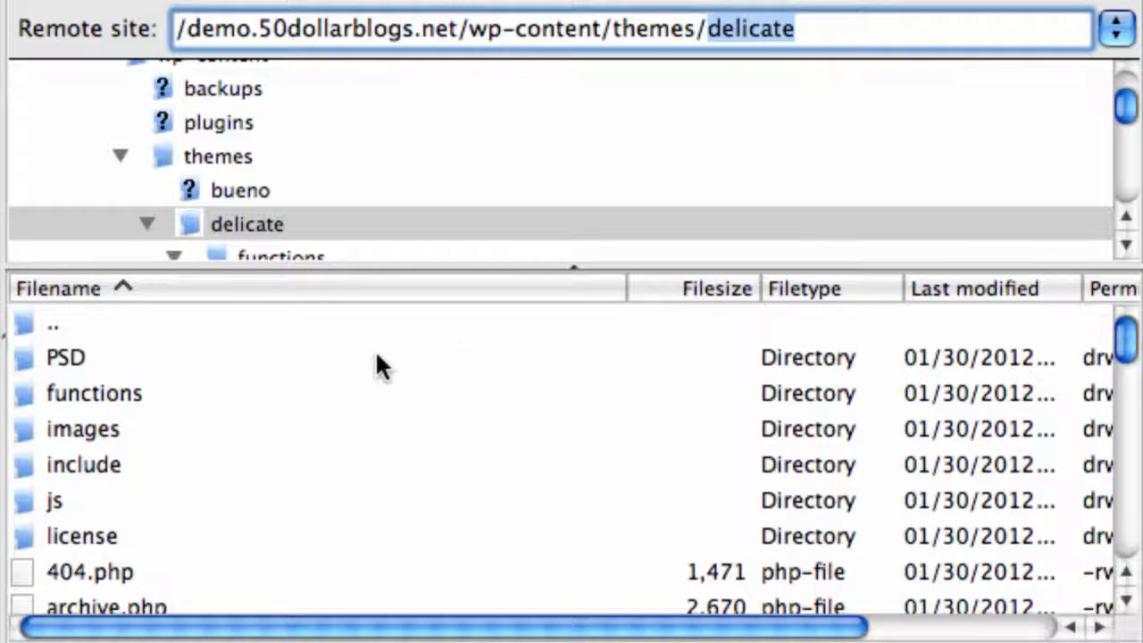
{"action": "scroll", "coordinate": [288, 431], "scroll_direction": "down", "scroll_amount": 3}
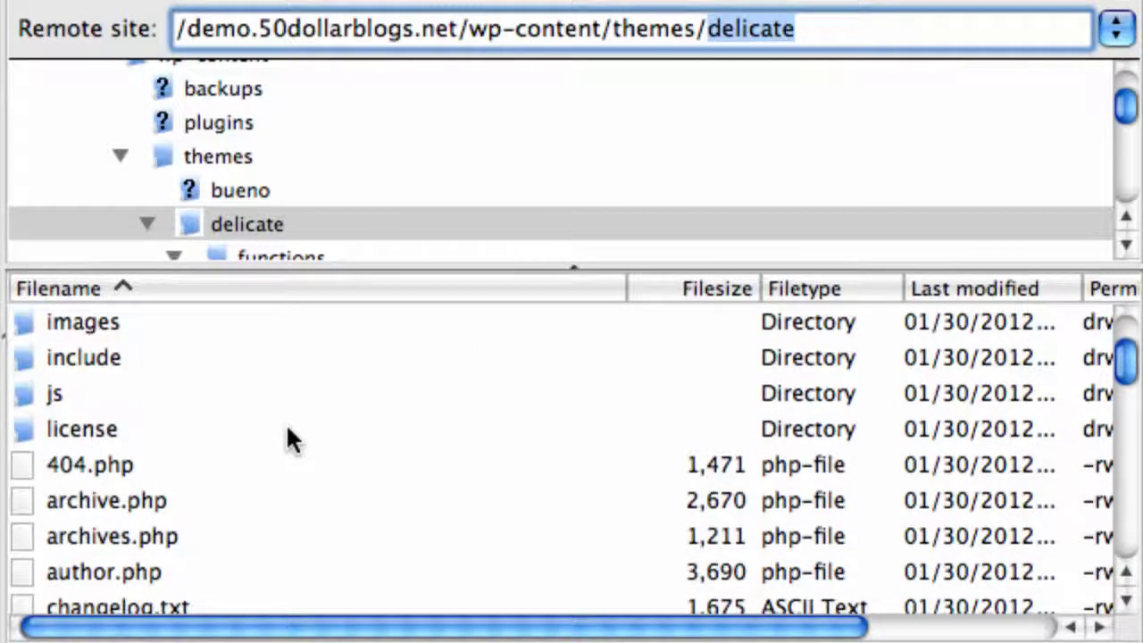
{"action": "scroll", "coordinate": [288, 430], "scroll_direction": "down", "scroll_amount": 1}
{"action": "scroll", "coordinate": [287, 431], "scroll_direction": "down", "scroll_amount": 2}
{"action": "scroll", "coordinate": [288, 431], "scroll_direction": "down", "scroll_amount": 1}
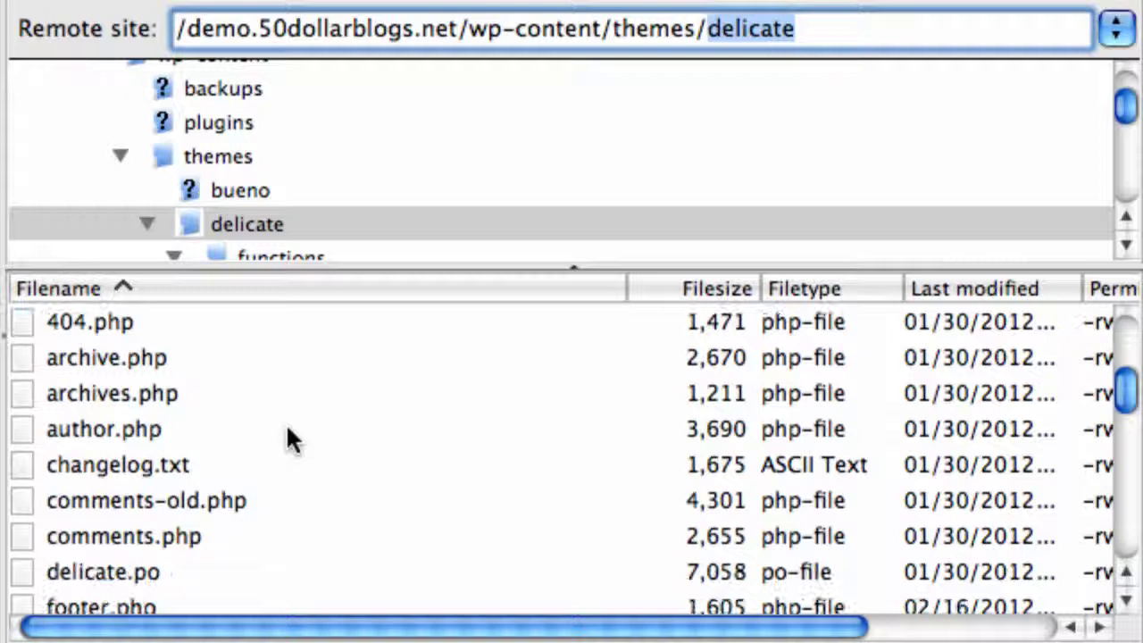
{"action": "scroll", "coordinate": [288, 431], "scroll_direction": "down", "scroll_amount": 4}
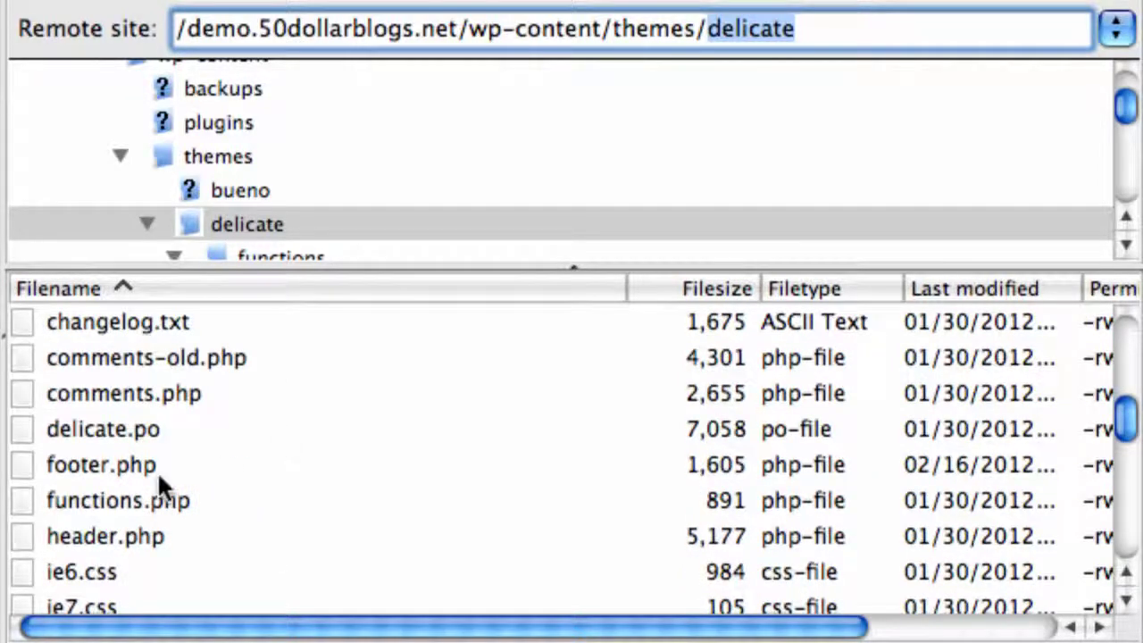
Step: Download the server's footer.php, overwriting the local copy and always using Overwrite
{"action": "left_click", "coordinate": [118, 469]}
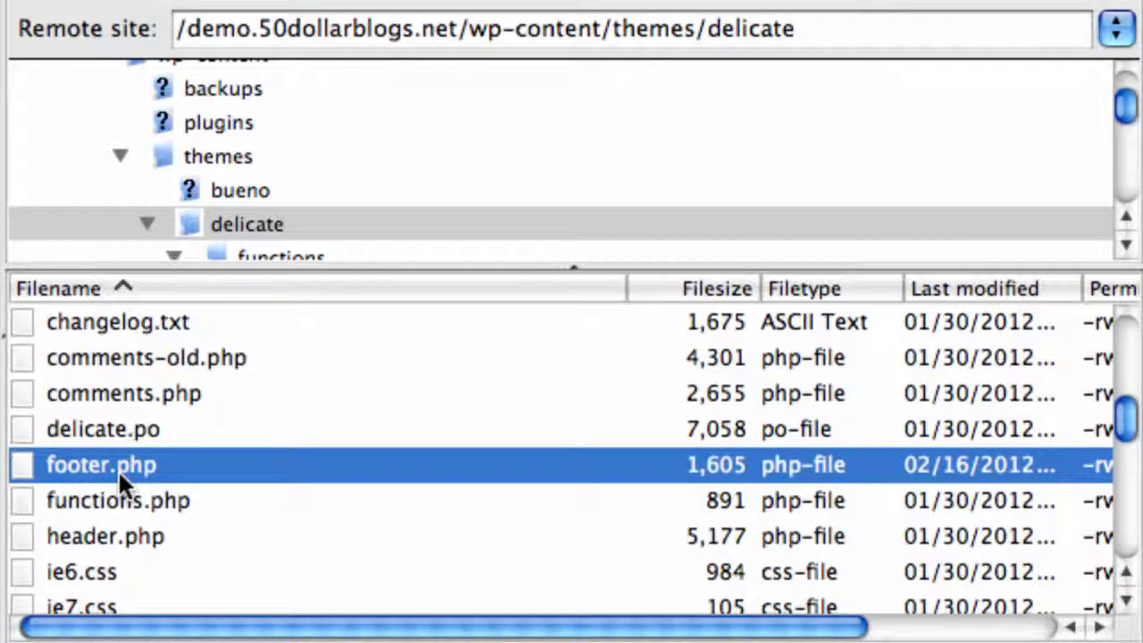
{"action": "right_click", "coordinate": [118, 469]}
{"action": "left_click", "coordinate": [176, 489]}
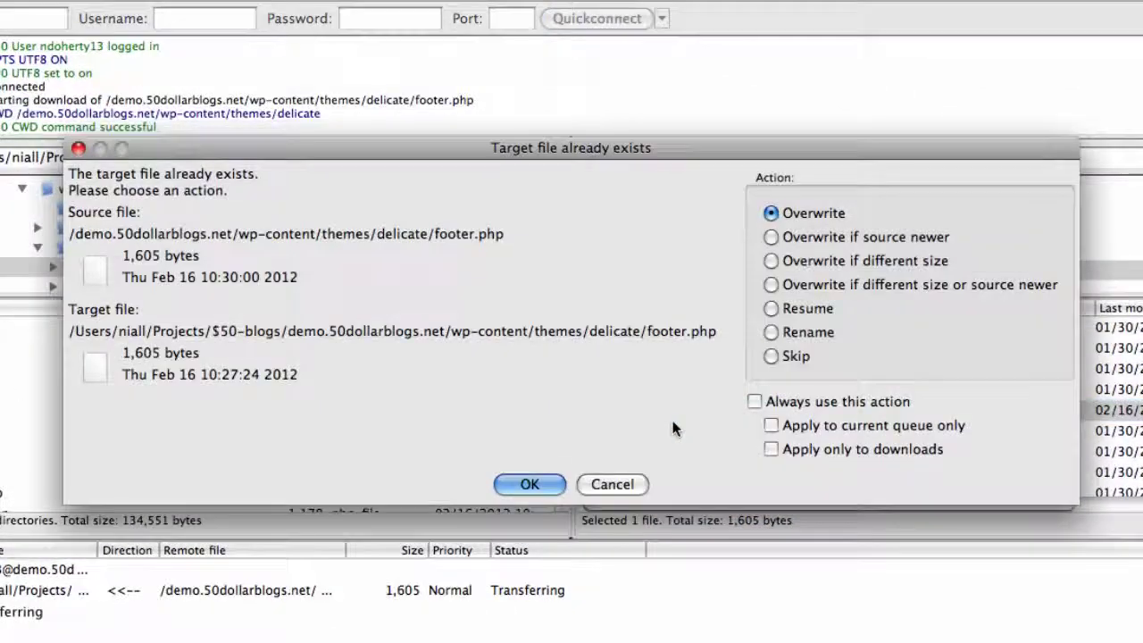
{"action": "left_click", "coordinate": [755, 401]}
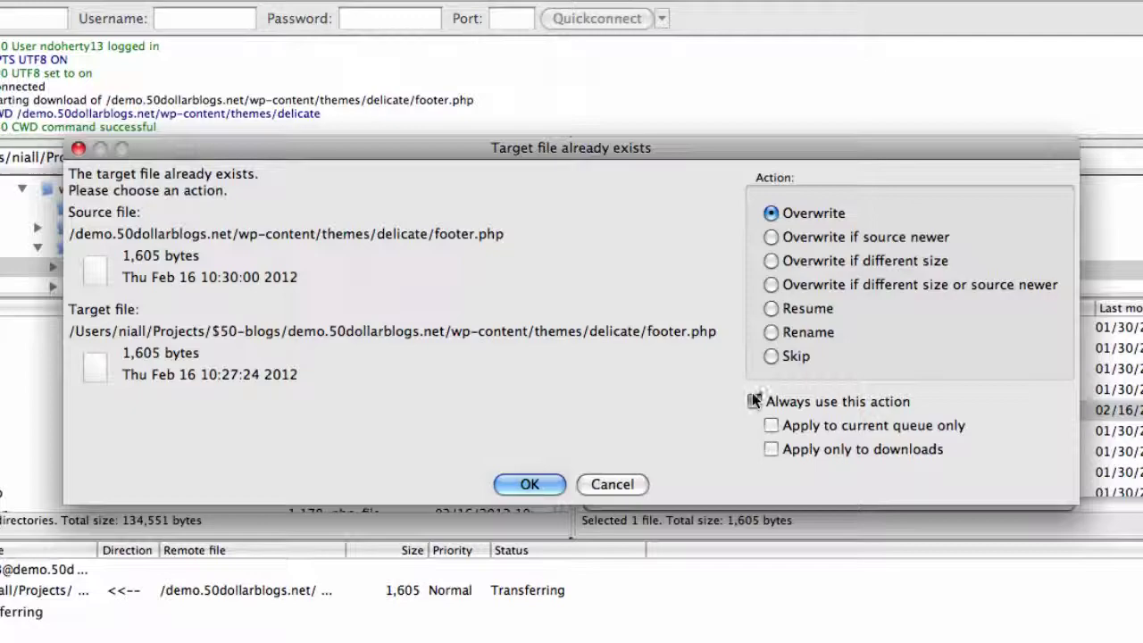
{"action": "left_click", "coordinate": [536, 481]}
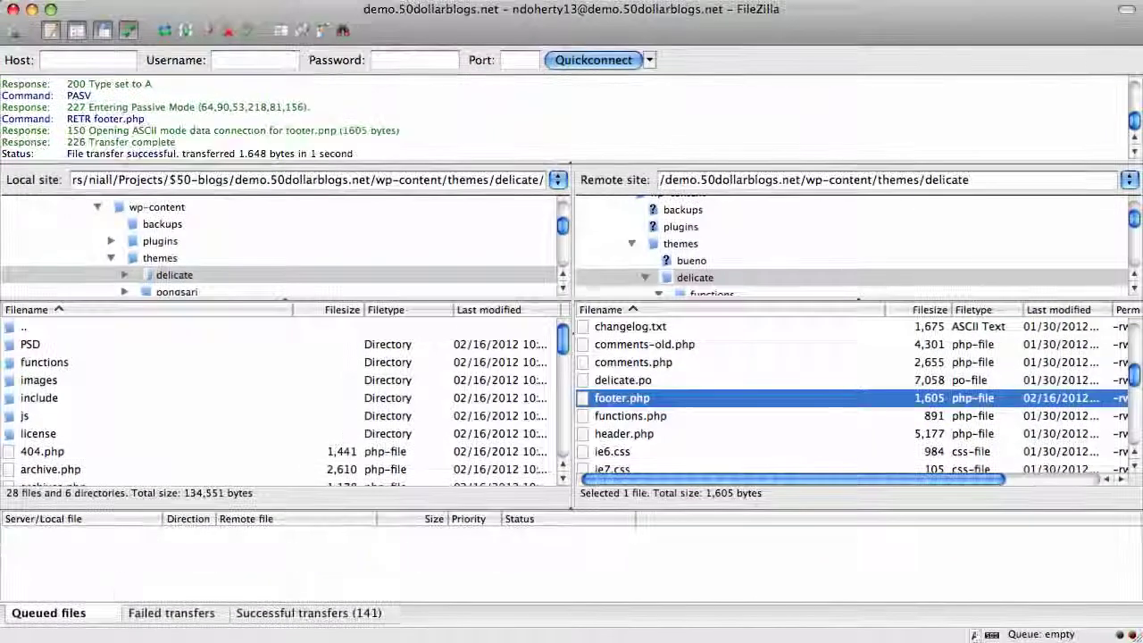
Step: From Finder's delicate folder, open footer.php in TextWrangler
{"action": "key", "text": "super+Tab"}
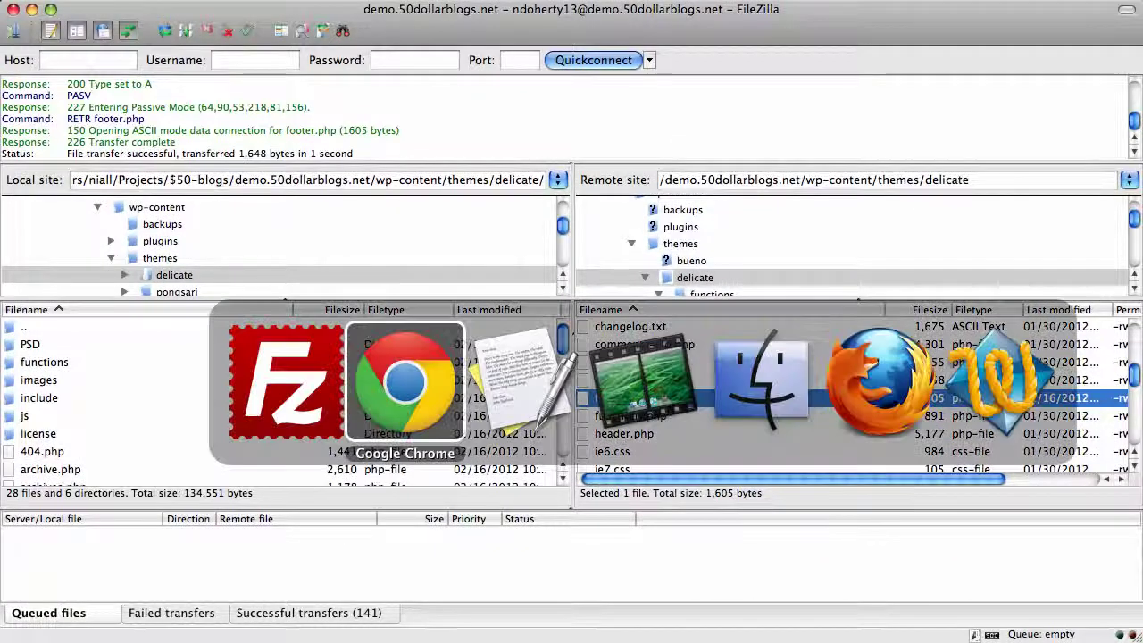
{"action": "key", "text": "super+Tab"}
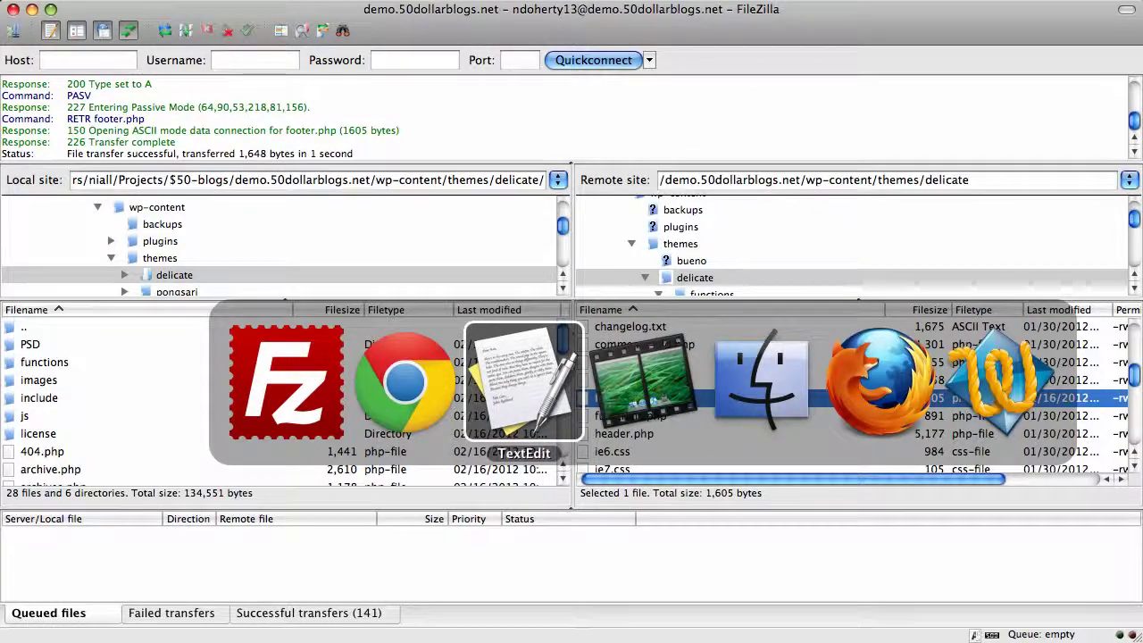
{"action": "key", "text": "super+Tab"}
{"action": "key", "text": "super+Tab"}
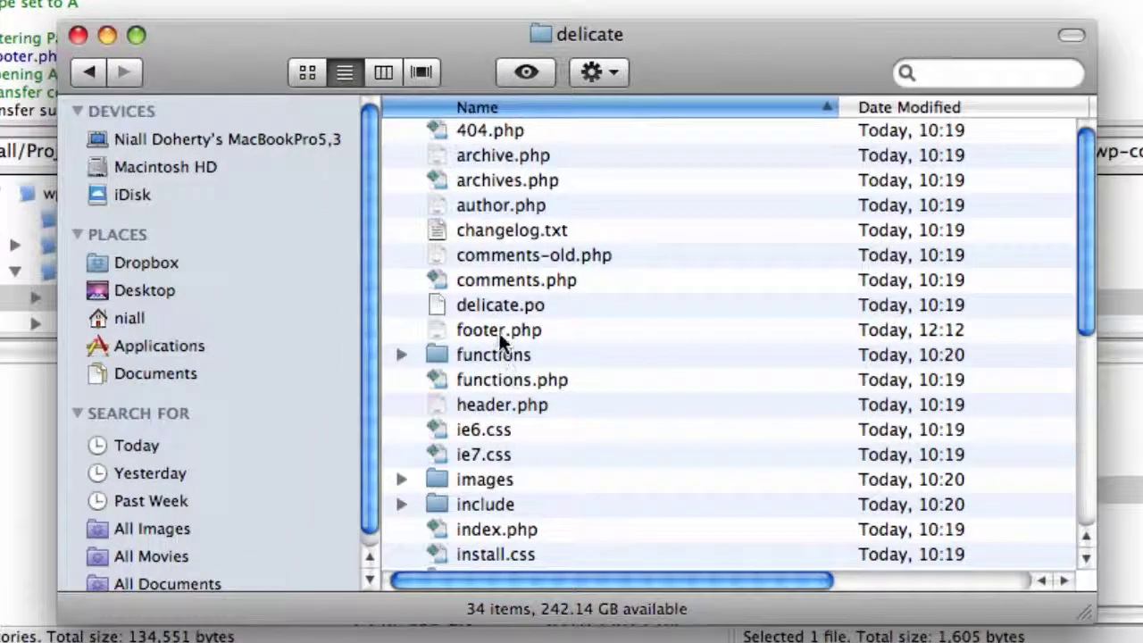
{"action": "double_click", "coordinate": [499, 331]}
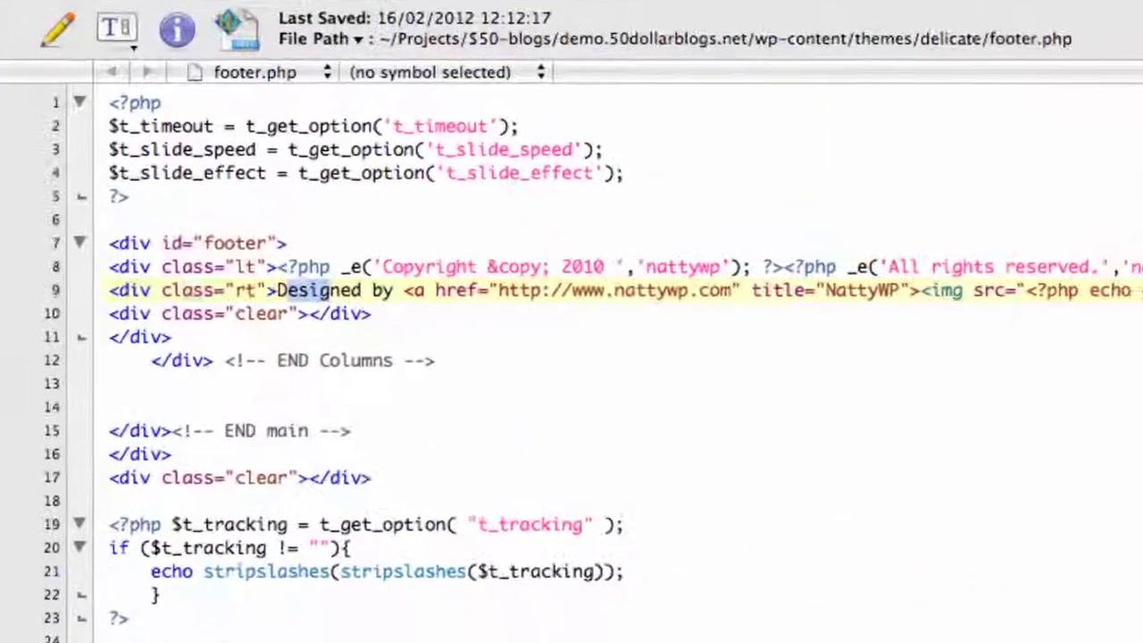
Step: Place a plain 'Copyright &copy;' label right after the lt div opening on line 8
{"action": "left_click_drag", "start_coordinate": [66, 184], "coordinate": [201, 198]}
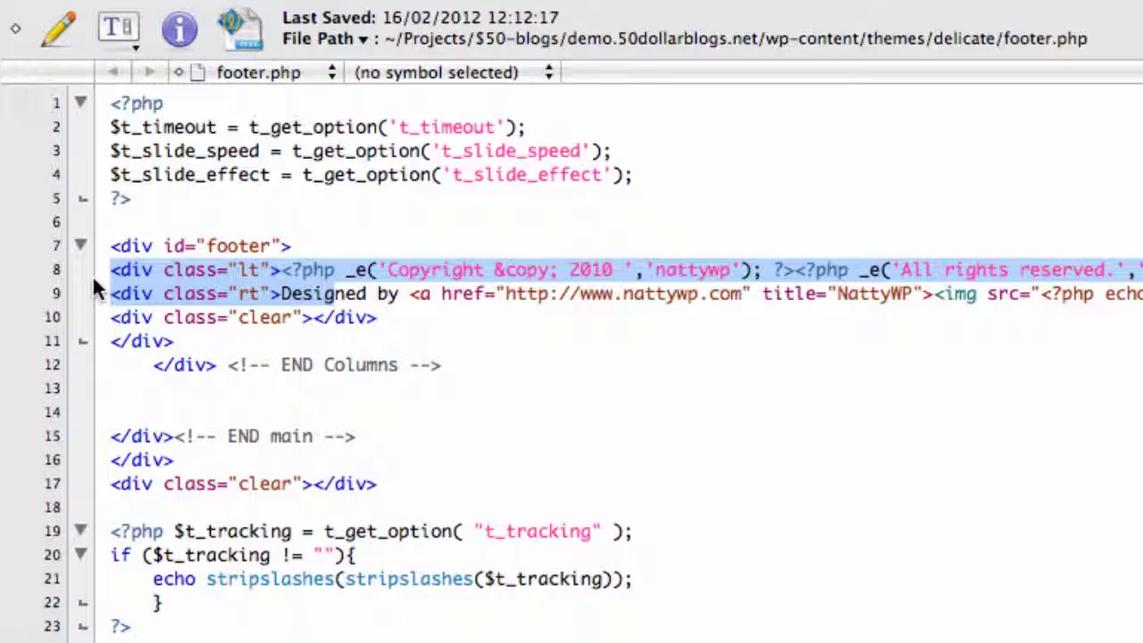
{"action": "left_click", "coordinate": [278, 270]}
{"action": "left_click_drag", "start_coordinate": [279, 270], "coordinate": [109, 270]}
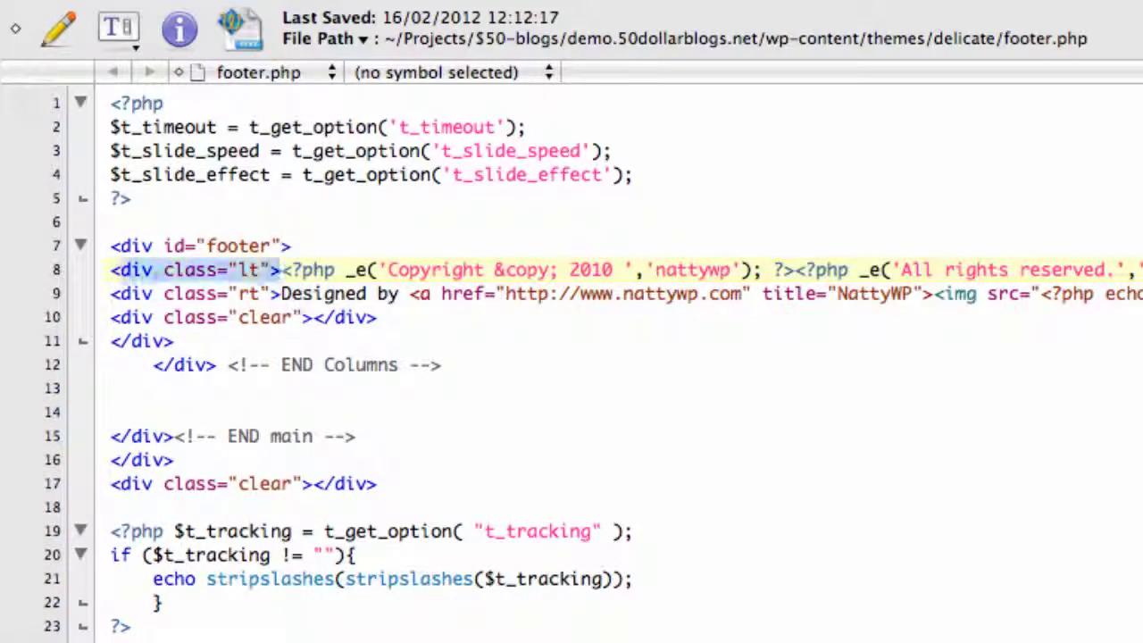
{"action": "key", "text": "Left"}
{"action": "key", "text": "shift+Down"}
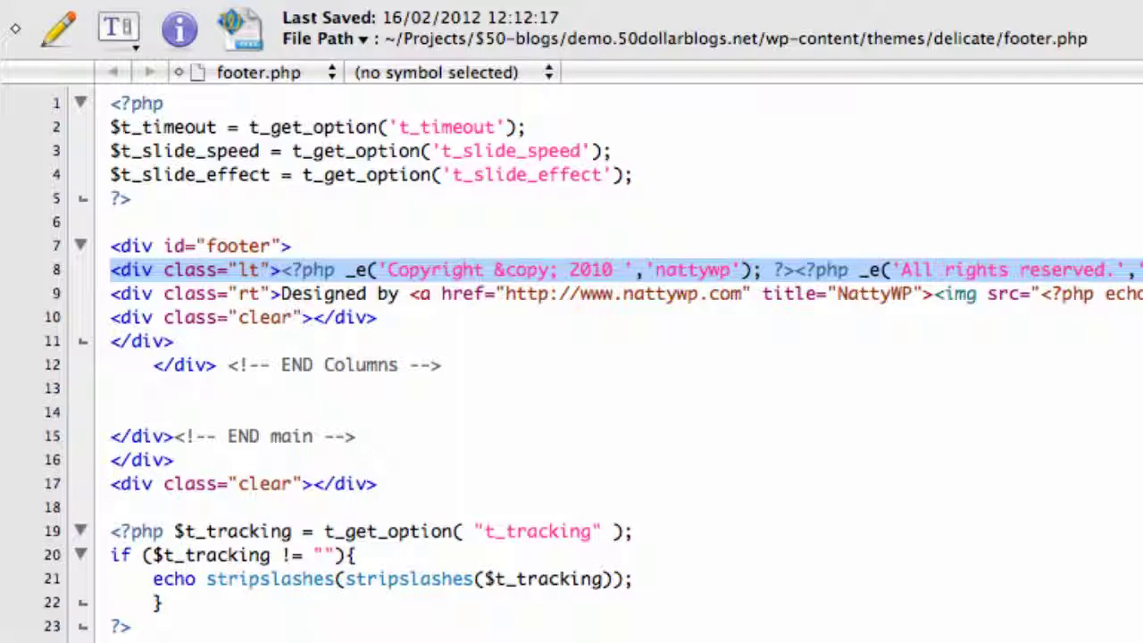
{"action": "left_click", "coordinate": [706, 271]}
{"action": "left_click_drag", "start_coordinate": [559, 269], "coordinate": [387, 270]}
{"action": "key", "text": "super+c"}
{"action": "left_click", "coordinate": [281, 269]}
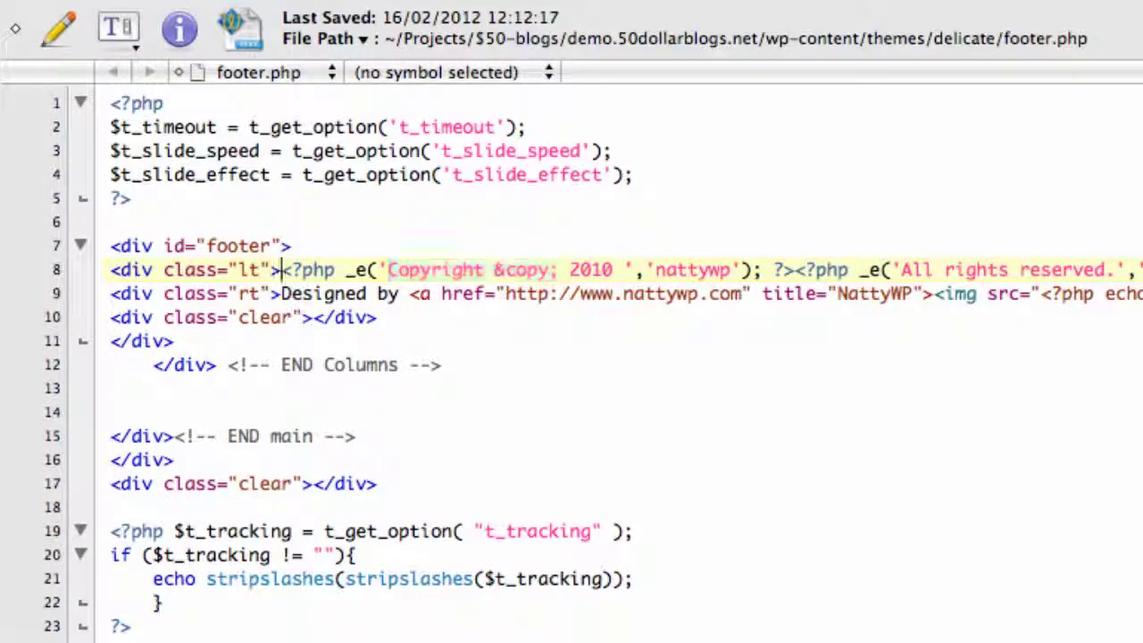
{"action": "key", "text": "super+v"}
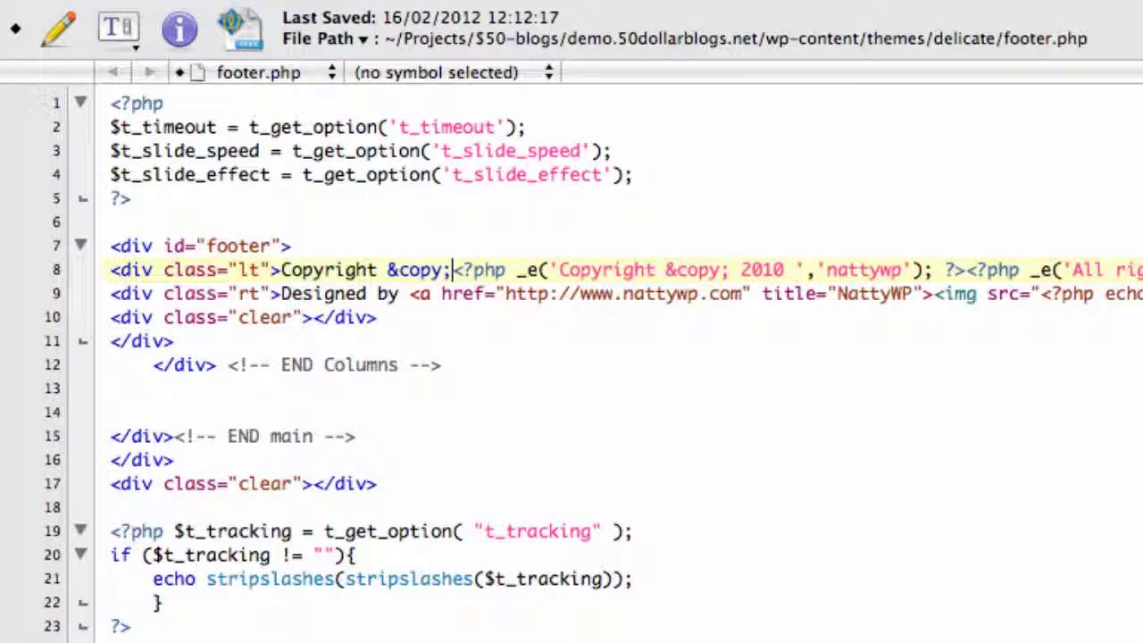
Step: Replace the hardcoded 2010 copyright call with echo Date('Y'); and save footer.php
{"action": "left_click_drag", "start_coordinate": [527, 270], "coordinate": [933, 270]}
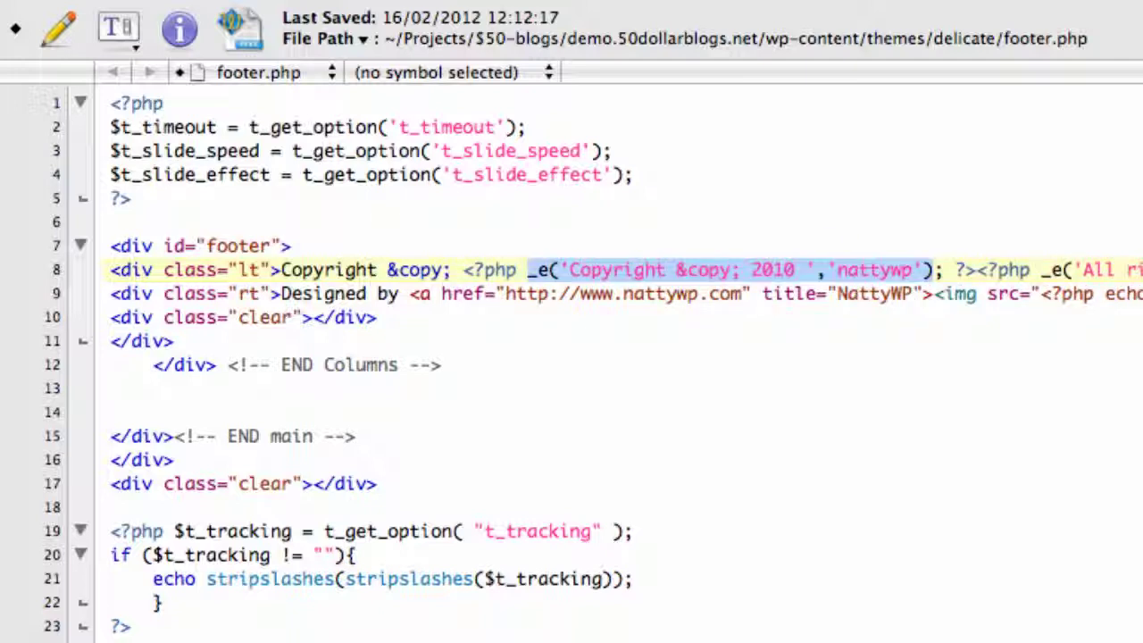
{"action": "type", "text": "e"}
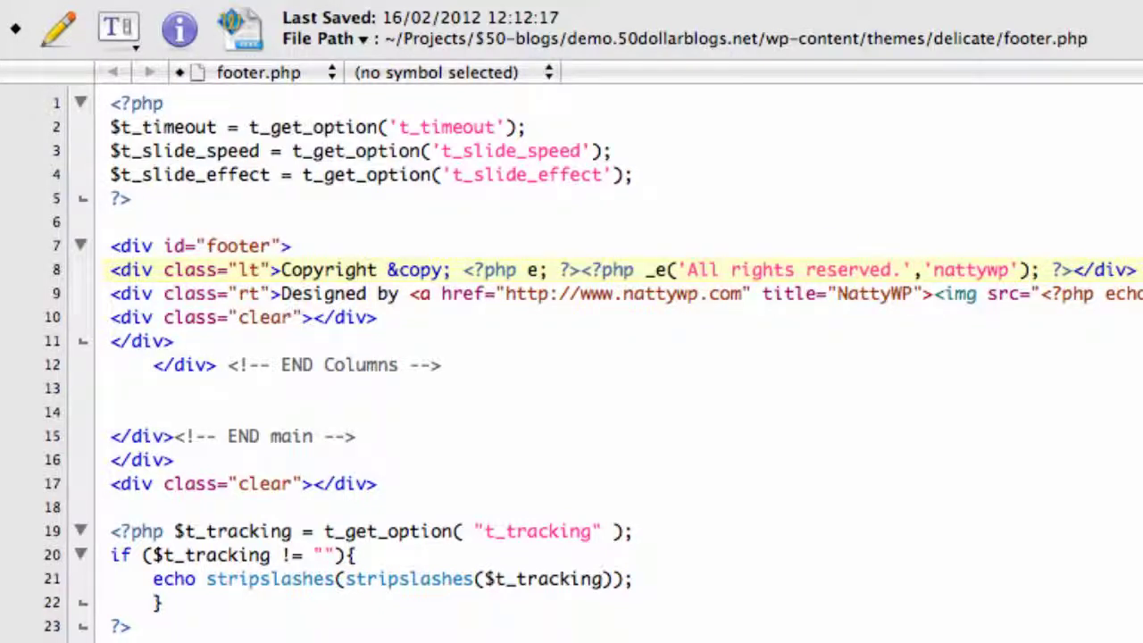
{"action": "type", "text": "cho Date"}
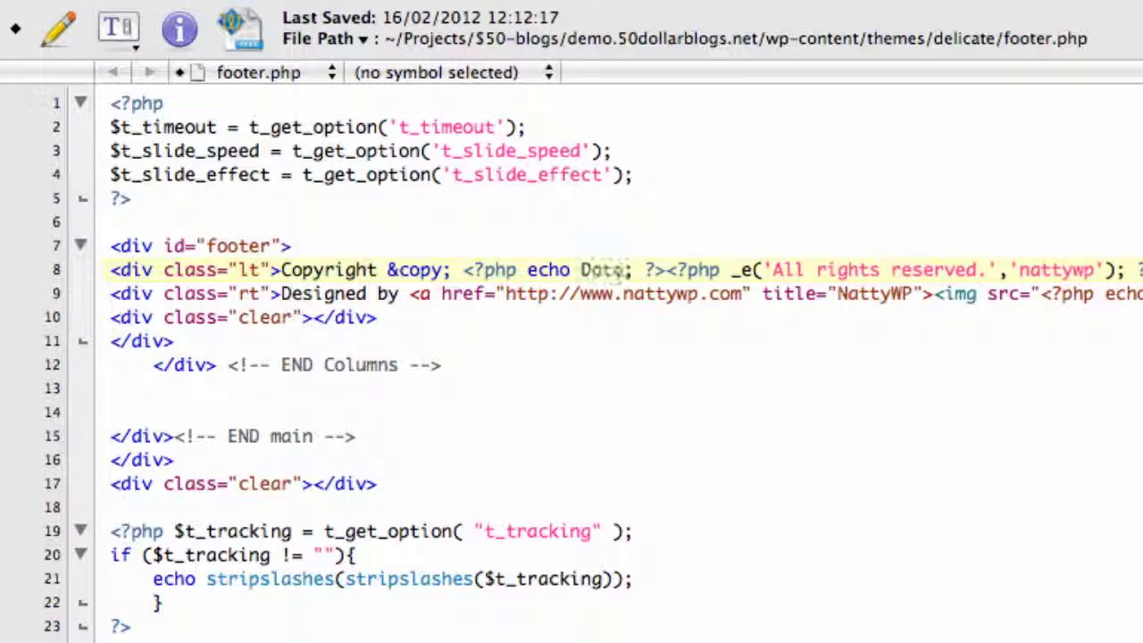
{"action": "type", "text": "()"}
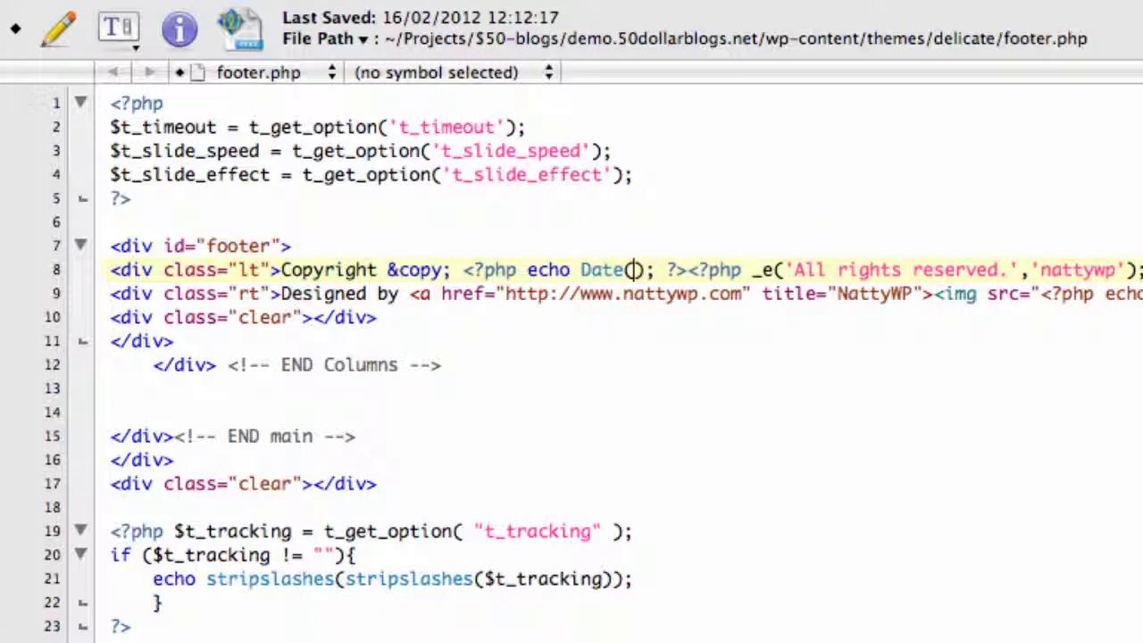
{"action": "type", "text": "''Y"}
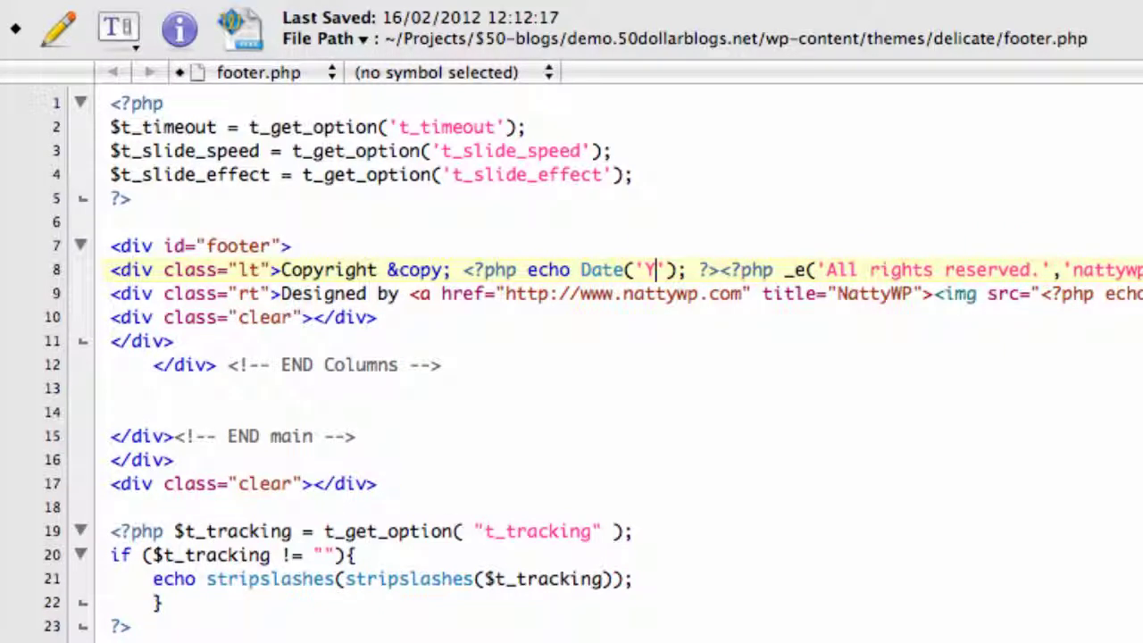
{"action": "key", "text": "ctrl+s"}
{"action": "key", "text": "ctrl+s"}
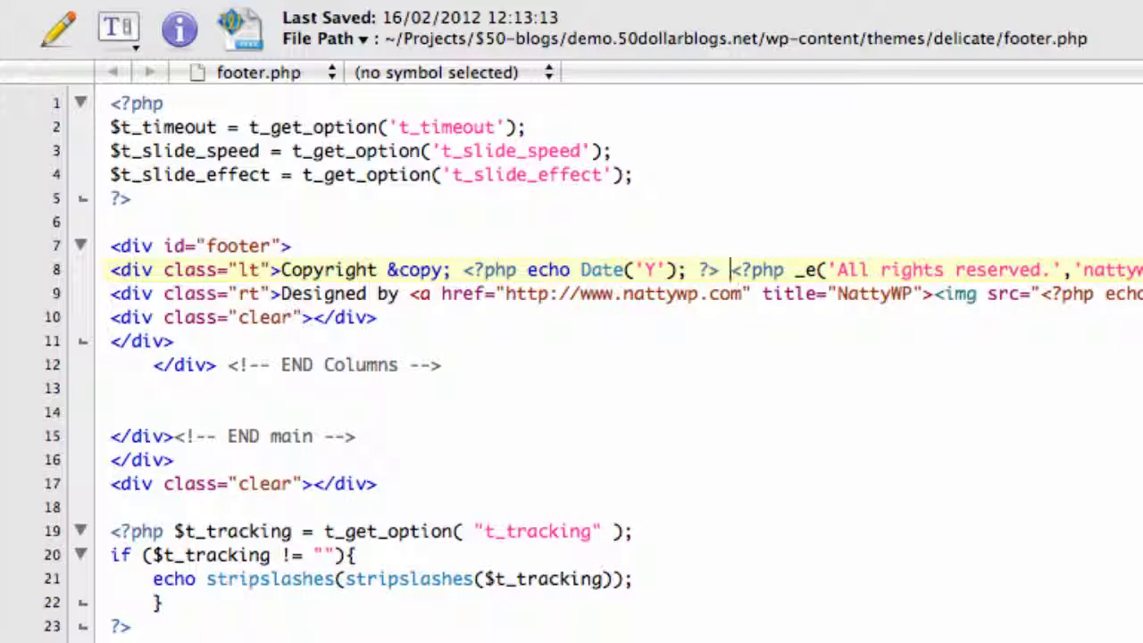
{"action": "left_click", "coordinate": [134, 412]}
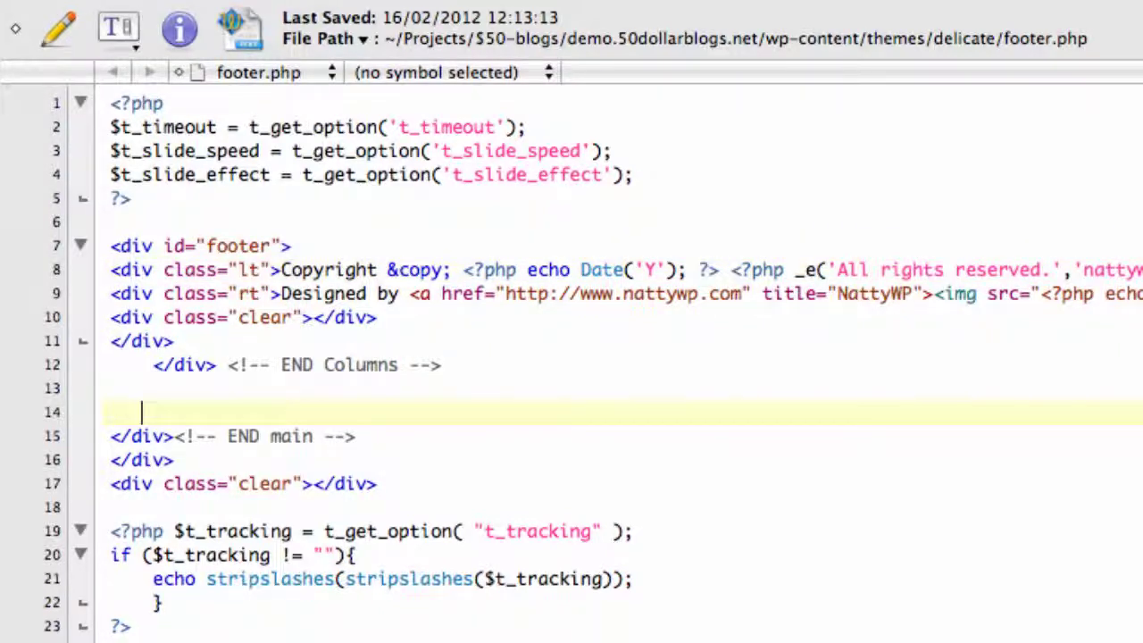
Step: Delete the 'Designed by' NattyWP credit line on line 9 and save footer.php
{"action": "triple_click", "coordinate": [130, 300]}
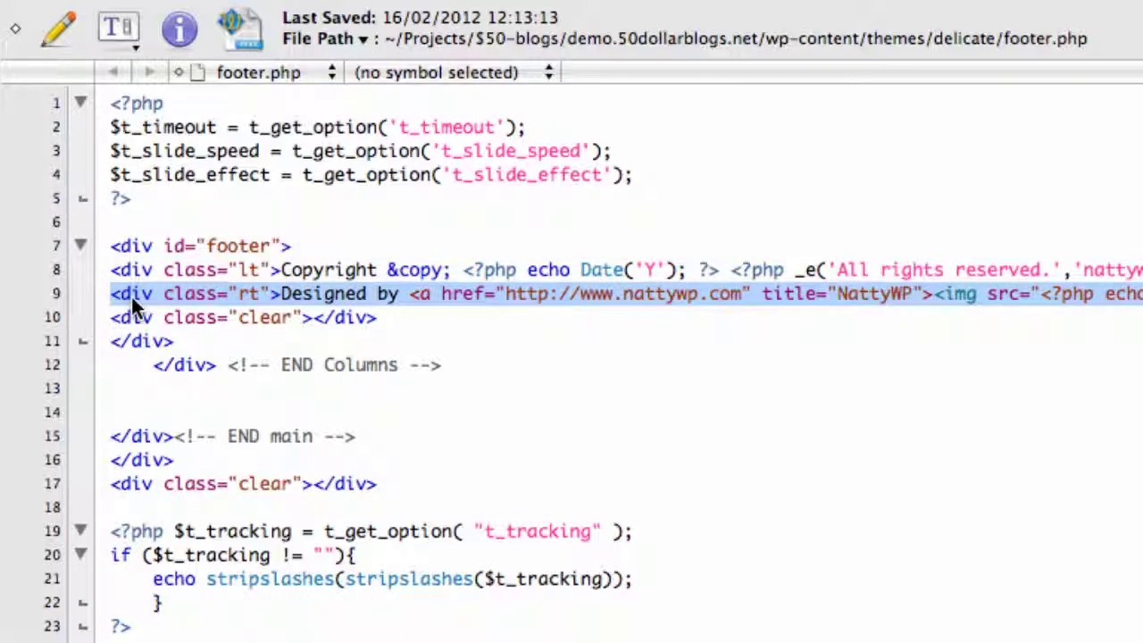
{"action": "key", "text": "BackSpace"}
{"action": "key", "text": "ctrl+s"}
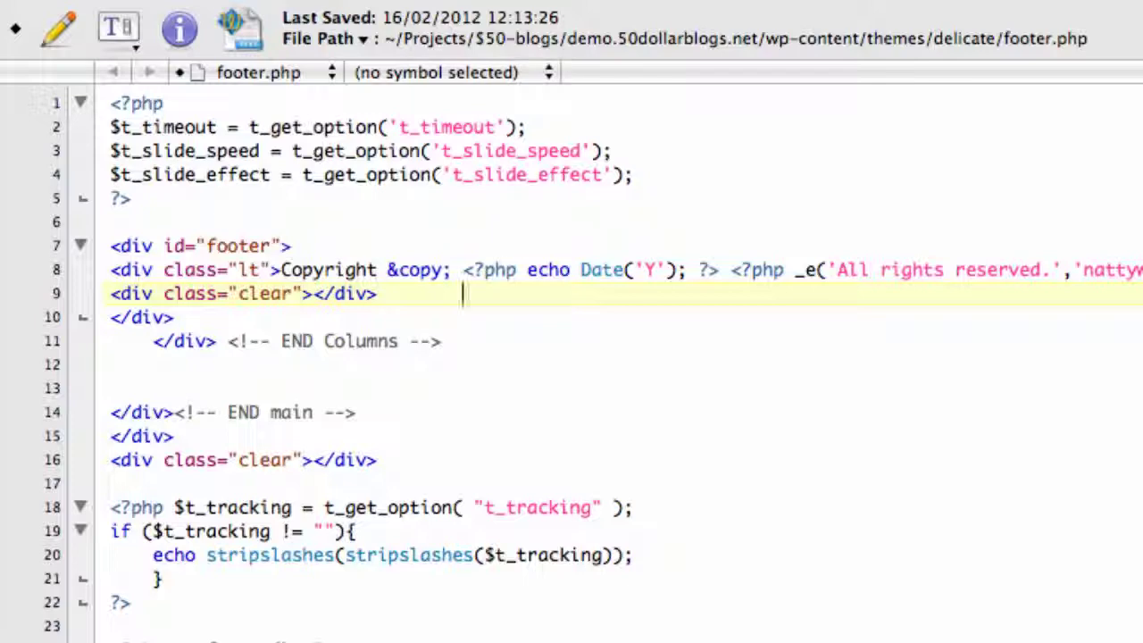
{"action": "left_click", "coordinate": [259, 2]}
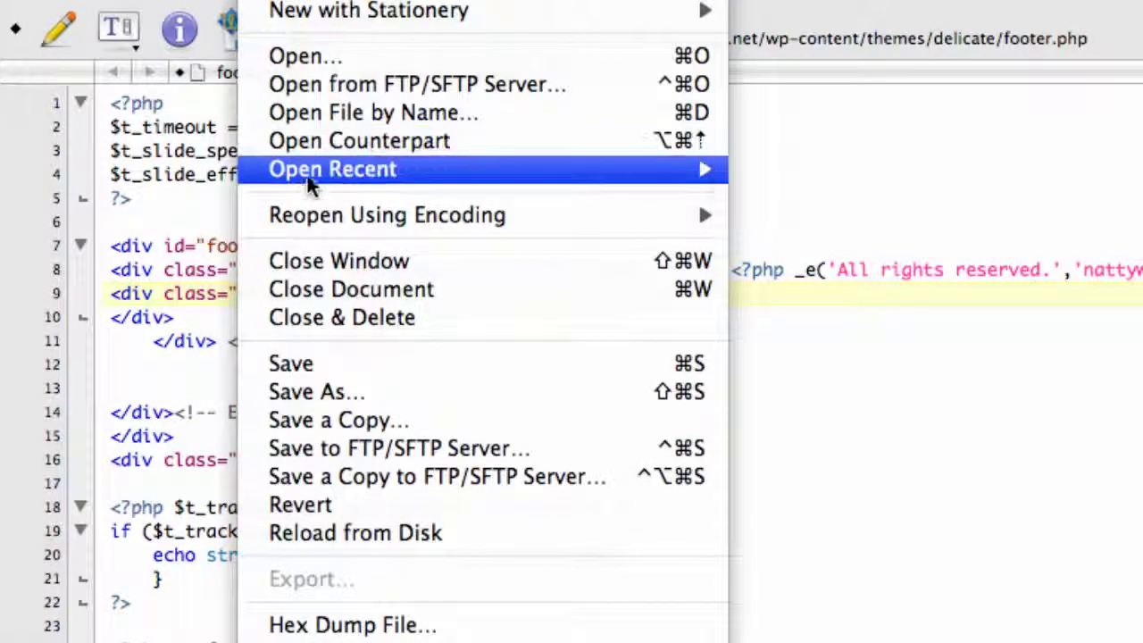
{"action": "left_click", "coordinate": [304, 366]}
{"action": "key", "text": "Down"}
{"action": "key", "text": "Down"}
{"action": "key", "text": "Down"}
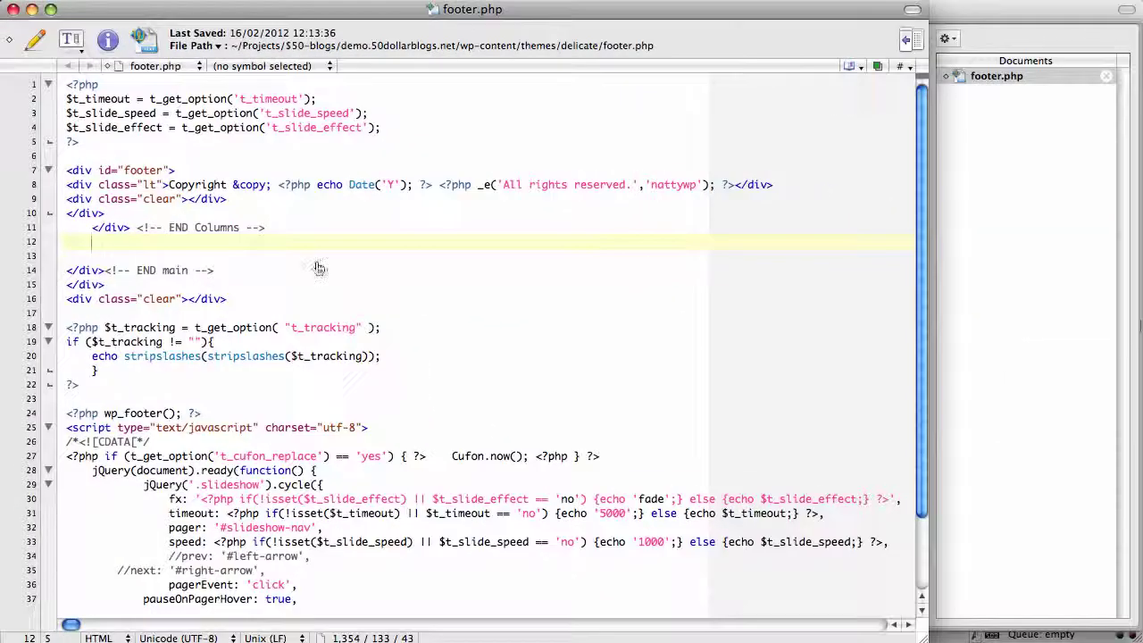
Step: Upload the edited local footer.php to the server's delicate theme folder
{"action": "key", "text": "super+Tab"}
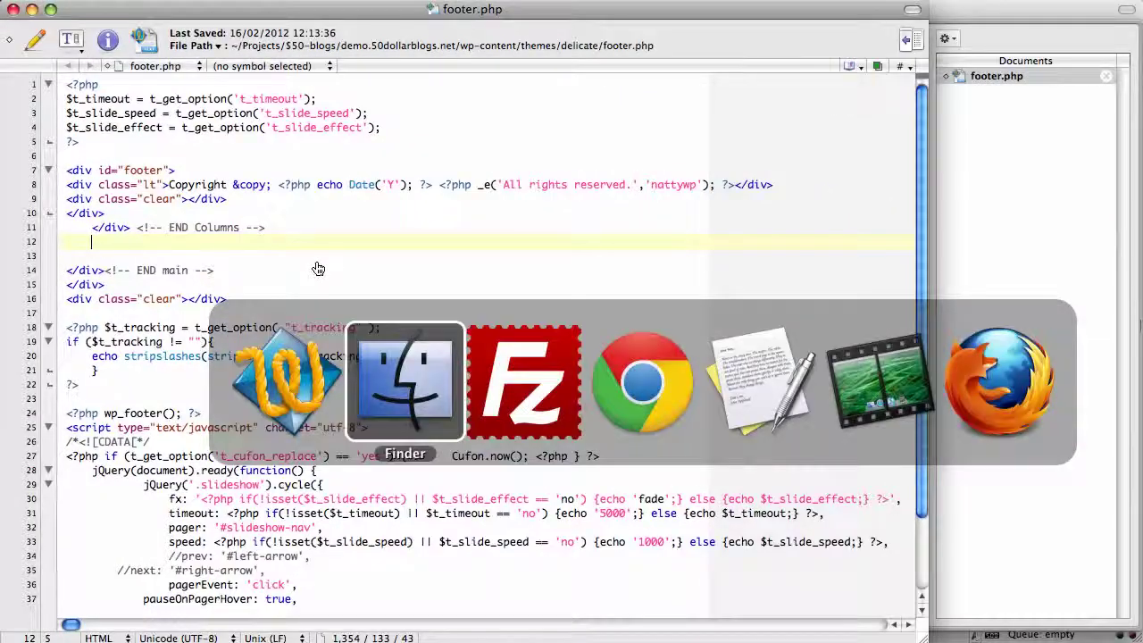
{"action": "key", "text": "super+Tab"}
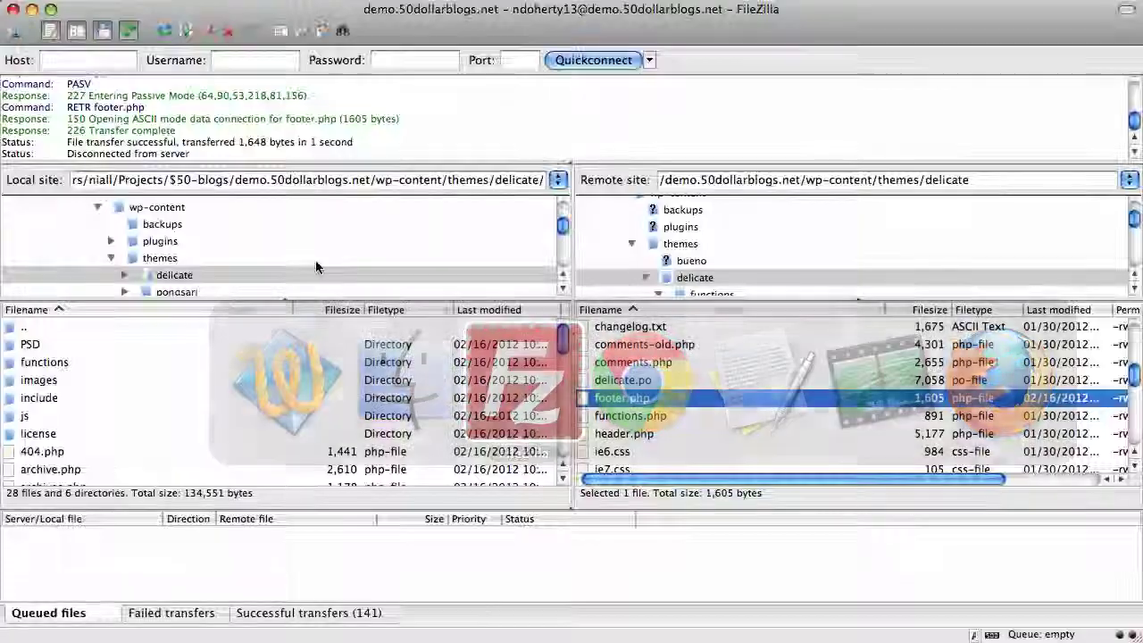
{"action": "scroll", "coordinate": [94, 422], "scroll_direction": "down", "scroll_amount": 1}
{"action": "scroll", "coordinate": [92, 416], "scroll_direction": "down", "scroll_amount": 1}
{"action": "scroll", "coordinate": [92, 416], "scroll_direction": "down", "scroll_amount": 1}
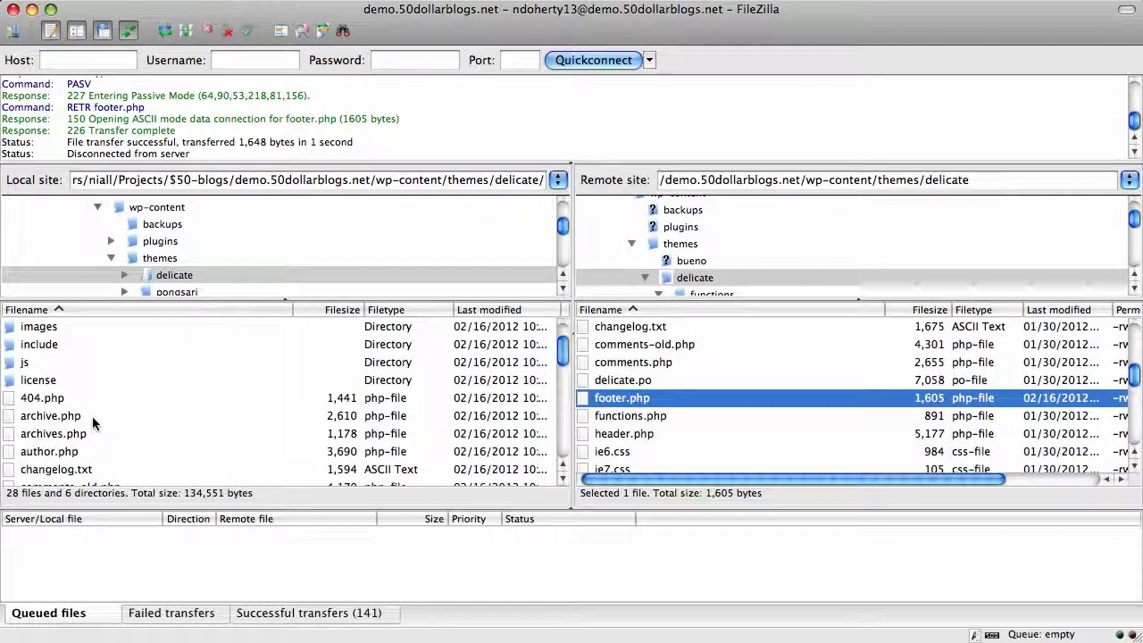
{"action": "scroll", "coordinate": [92, 417], "scroll_direction": "down", "scroll_amount": 3}
{"action": "scroll", "coordinate": [80, 402], "scroll_direction": "down", "scroll_amount": 1}
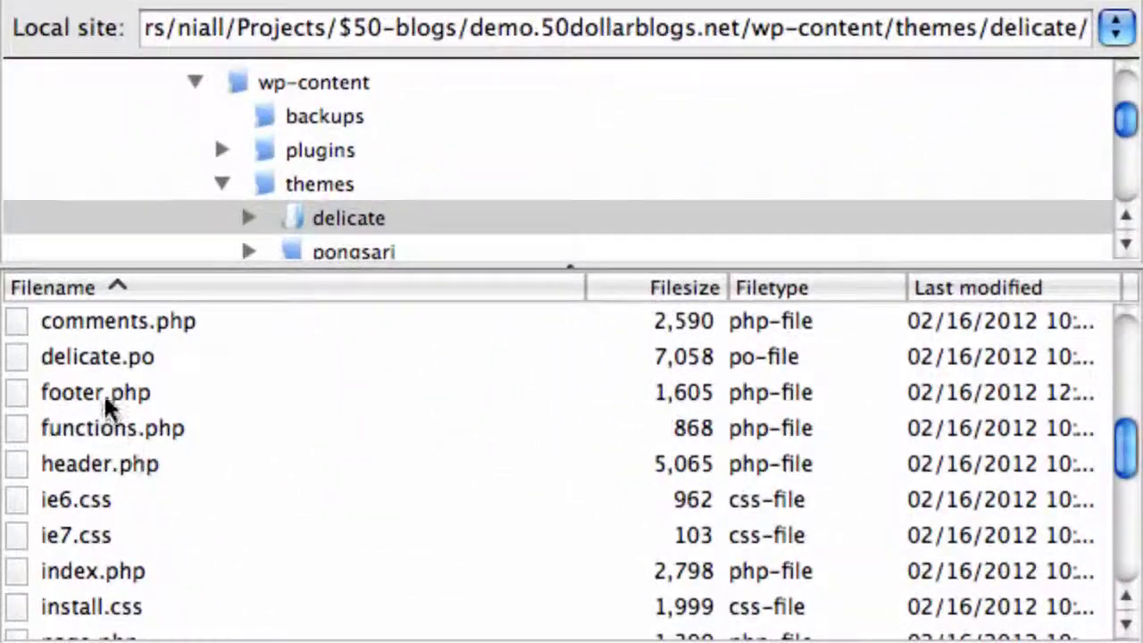
{"action": "left_click", "coordinate": [103, 393]}
{"action": "right_click", "coordinate": [104, 393]}
{"action": "left_click", "coordinate": [194, 412]}
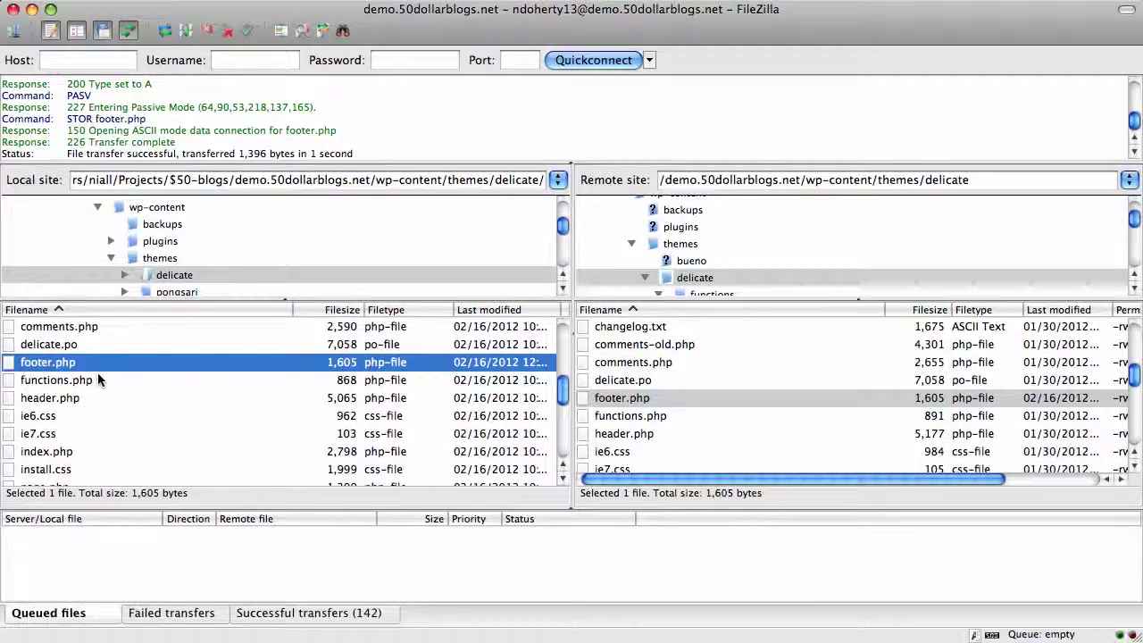
{"action": "key", "text": "super+Tab"}
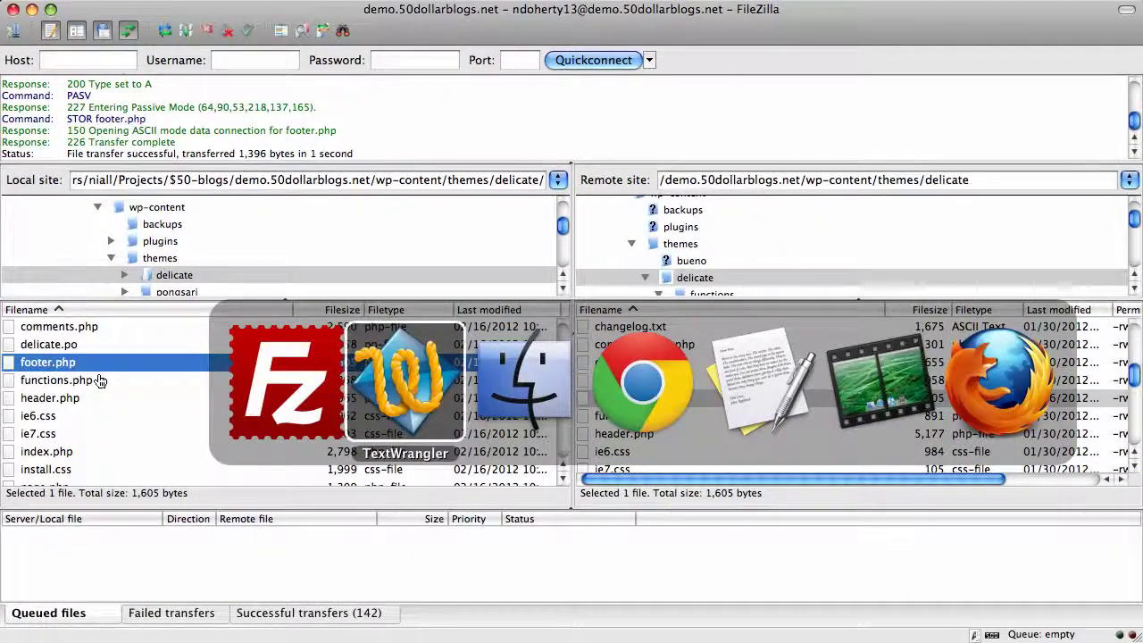
{"action": "key", "text": "super+Tab"}
{"action": "key", "text": "super+Tab"}
{"action": "key", "text": "super+Tab"}
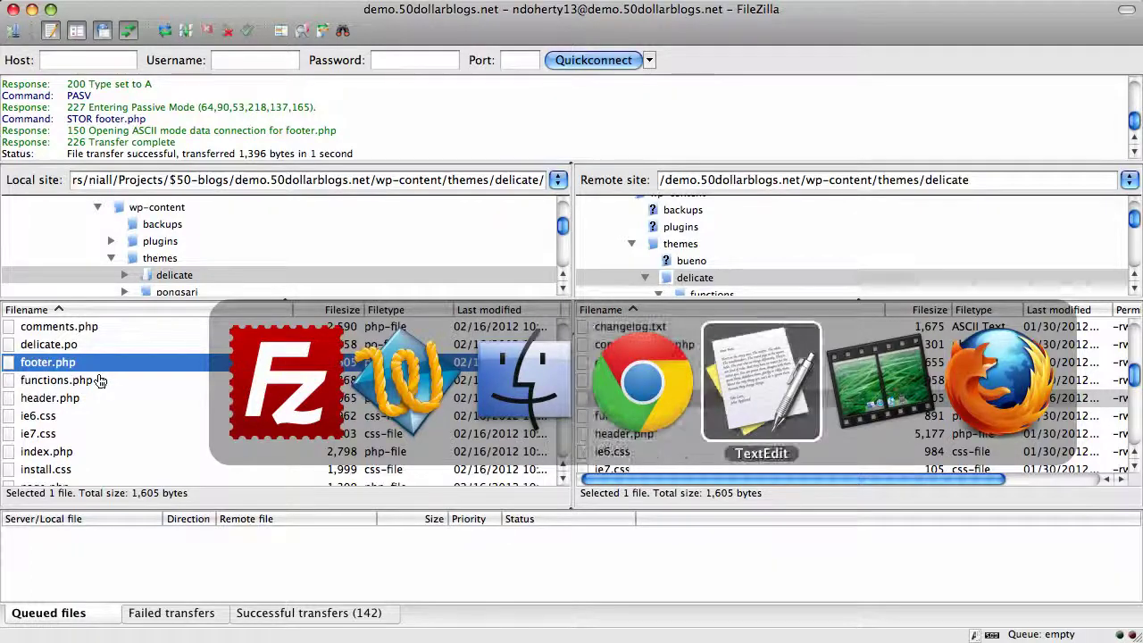
Step: Return to the $50 Demo Blog tab in Chrome and reload it to show the updated footer
{"action": "key", "text": "super+shift+Tab"}
{"action": "left_click", "coordinate": [332, 10]}
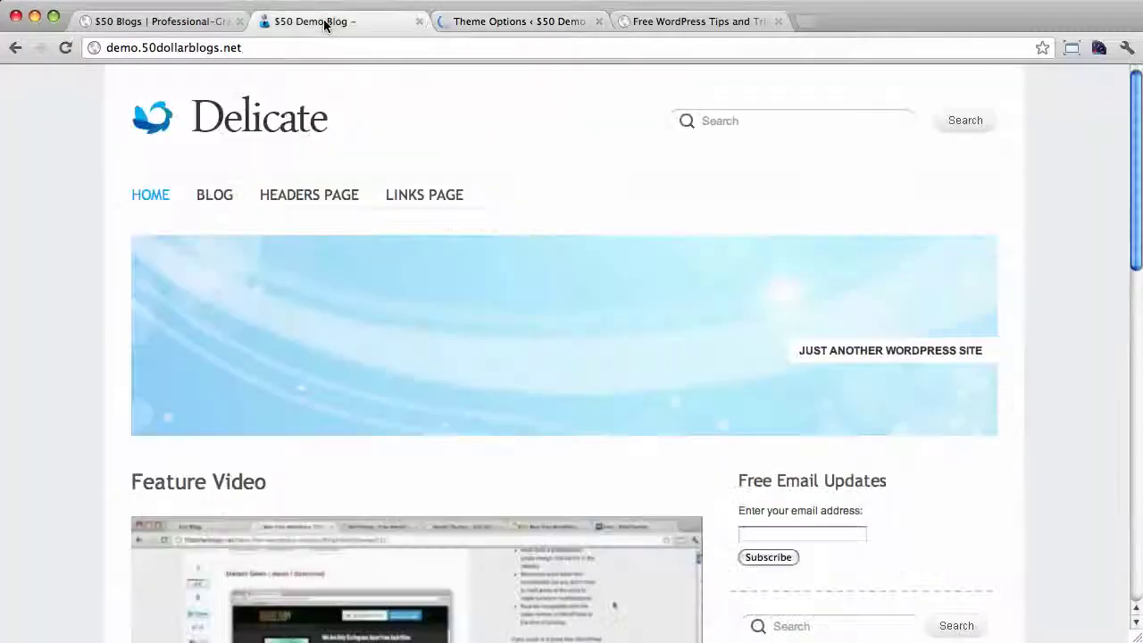
{"action": "scroll", "coordinate": [952, 356], "scroll_direction": "down", "scroll_amount": 3}
{"action": "scroll", "coordinate": [951, 356], "scroll_direction": "down", "scroll_amount": 10}
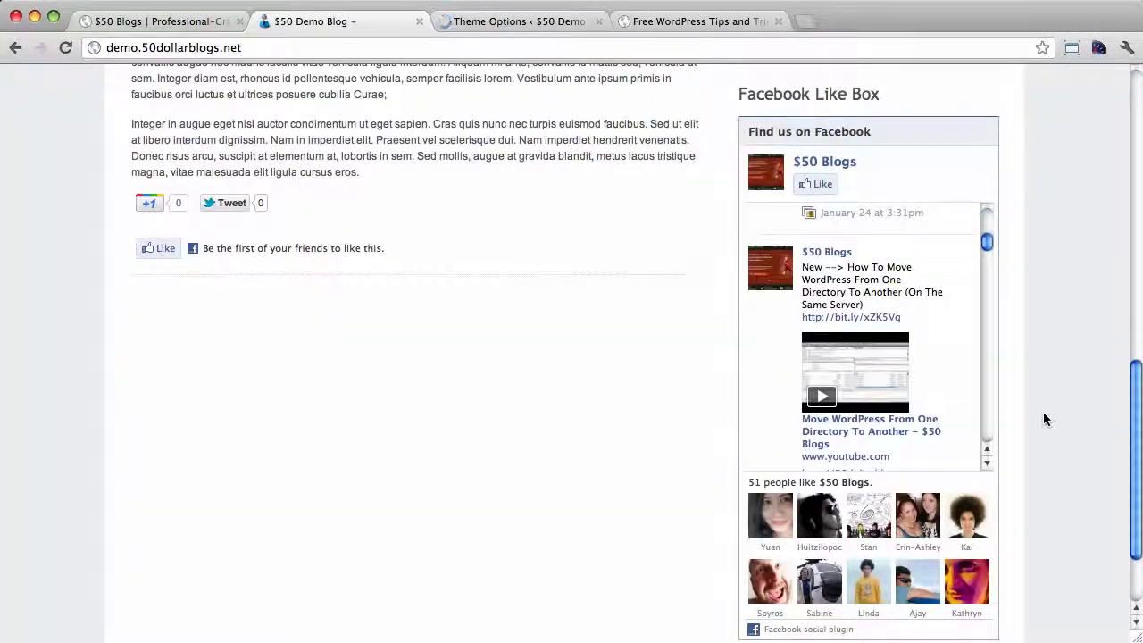
{"action": "scroll", "coordinate": [1043, 412], "scroll_direction": "down", "scroll_amount": 3}
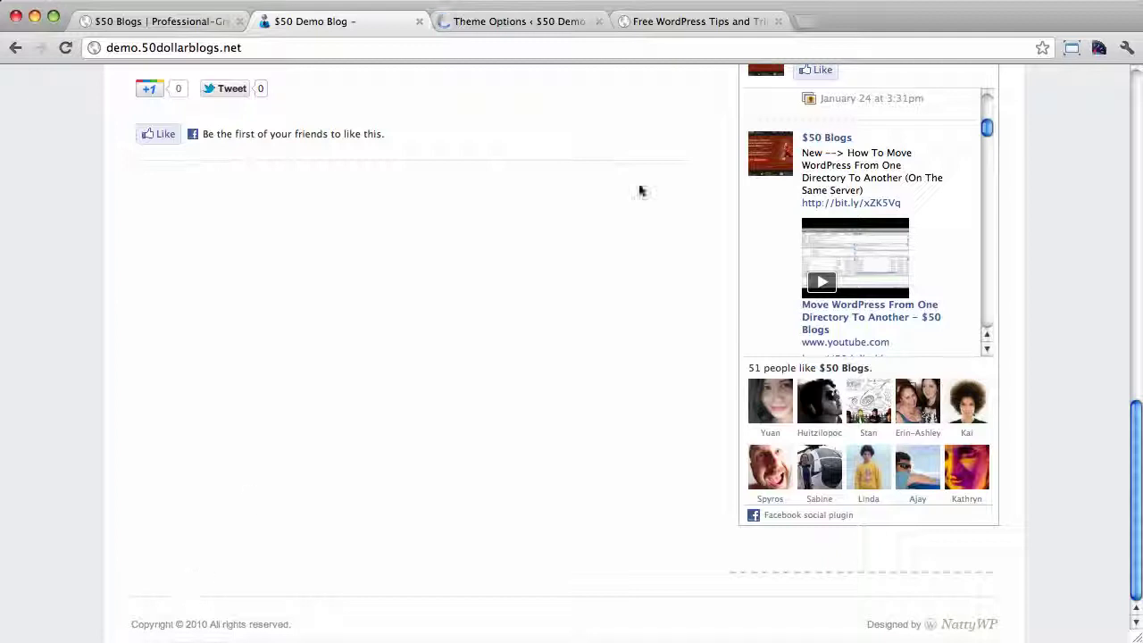
{"action": "left_click", "coordinate": [64, 49]}
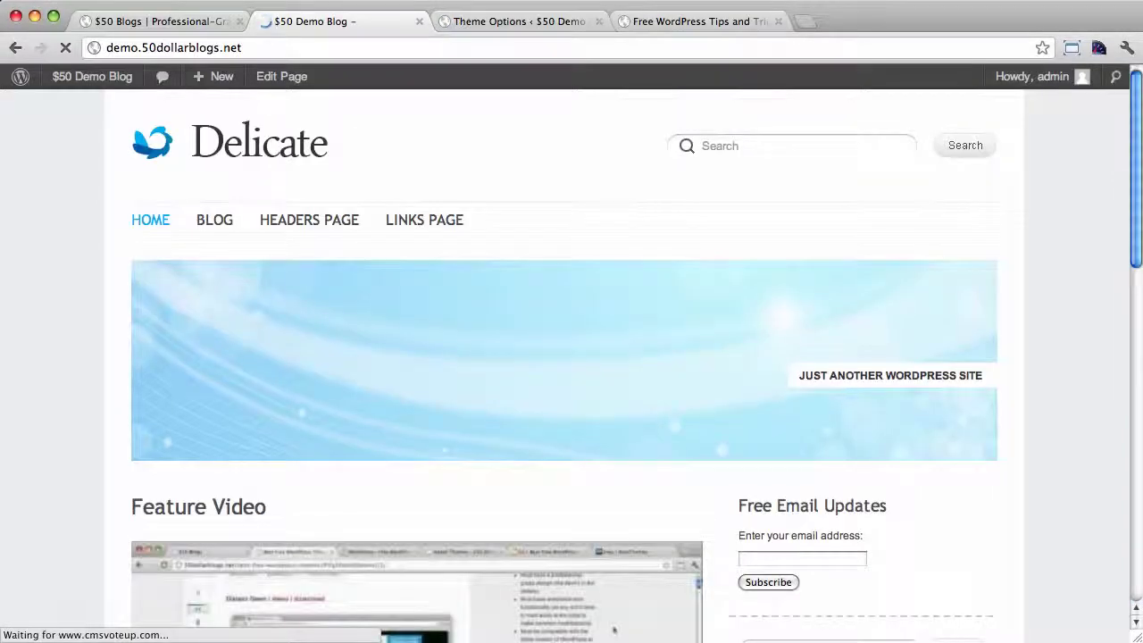
Step: Scroll to the live footer and confirm it reads 'Copyright © 2012 All rights reserved.' with no credit
{"action": "scroll", "coordinate": [110, 277], "scroll_direction": "down", "scroll_amount": 5}
{"action": "scroll", "coordinate": [109, 278], "scroll_direction": "down", "scroll_amount": 3}
{"action": "scroll", "coordinate": [111, 285], "scroll_direction": "down", "scroll_amount": 3}
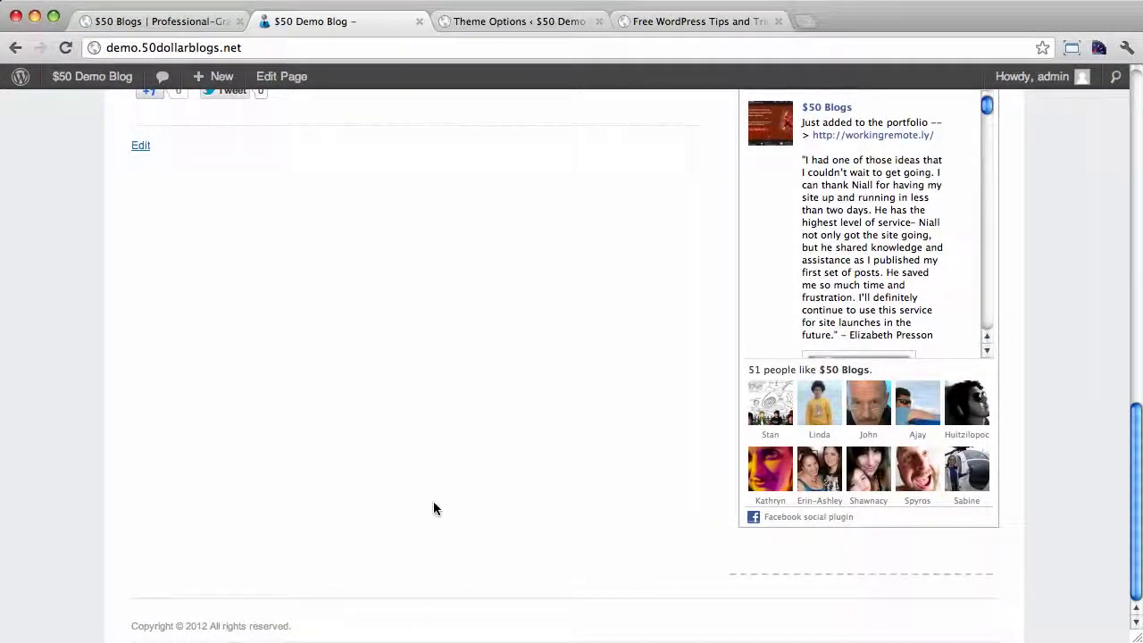
Step: Review footer.php in TextWrangler, then open the $50 Blogs blog (Free WordPress Tips and Tricks)
{"action": "key", "text": "super+Tab"}
{"action": "key", "text": "super+Tab"}
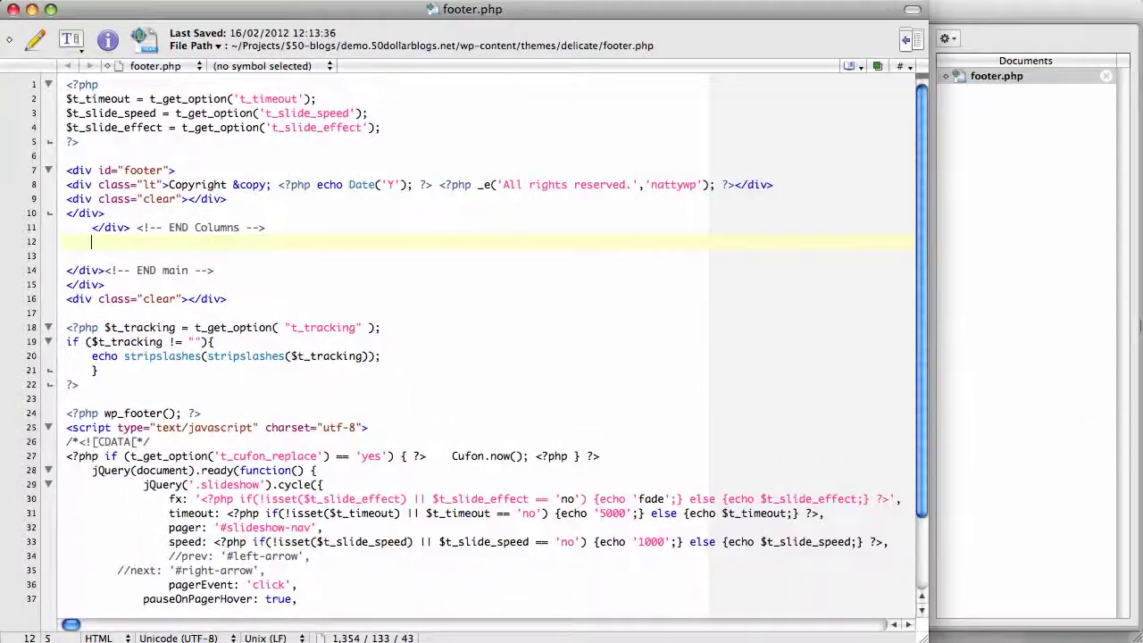
{"action": "key", "text": "super+Tab"}
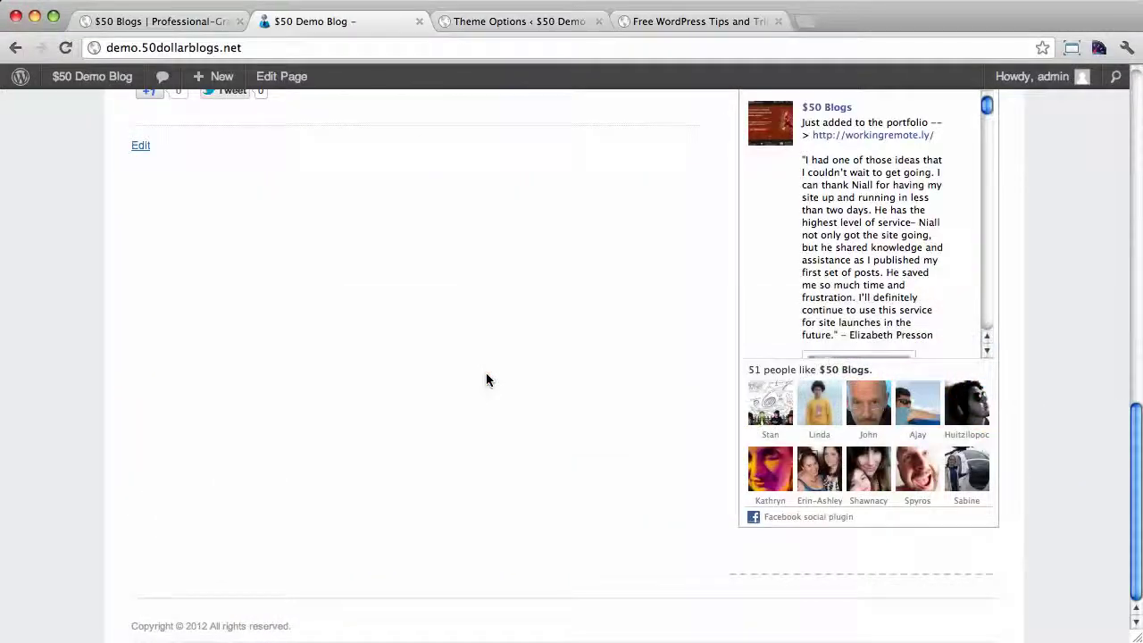
{"action": "left_click", "coordinate": [696, 20]}
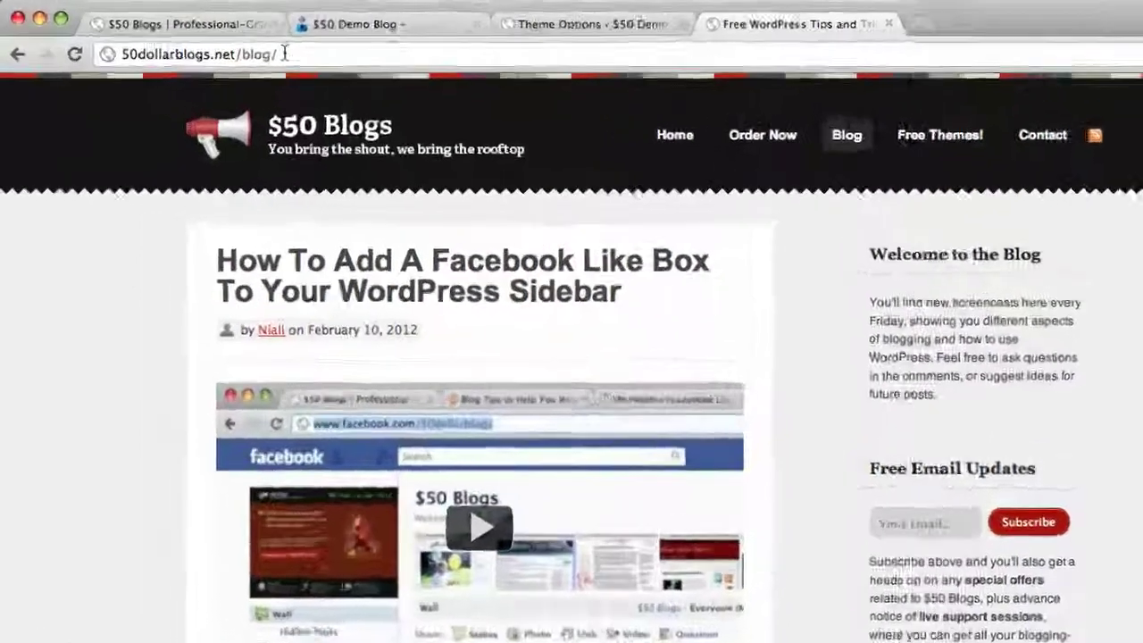
{"action": "left_click", "coordinate": [250, 46]}
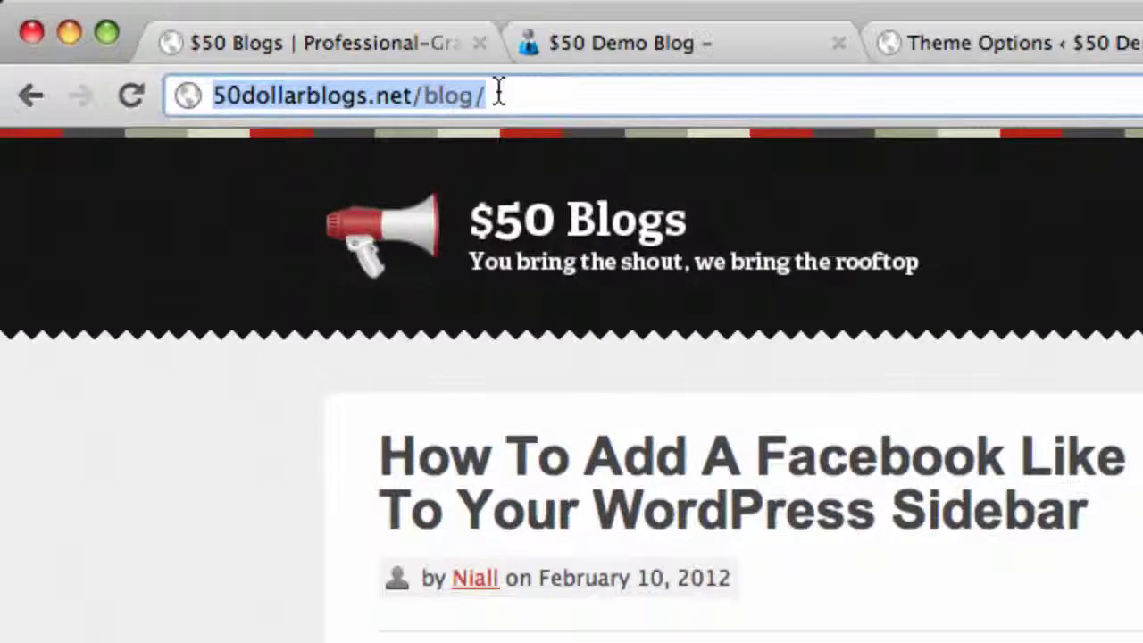